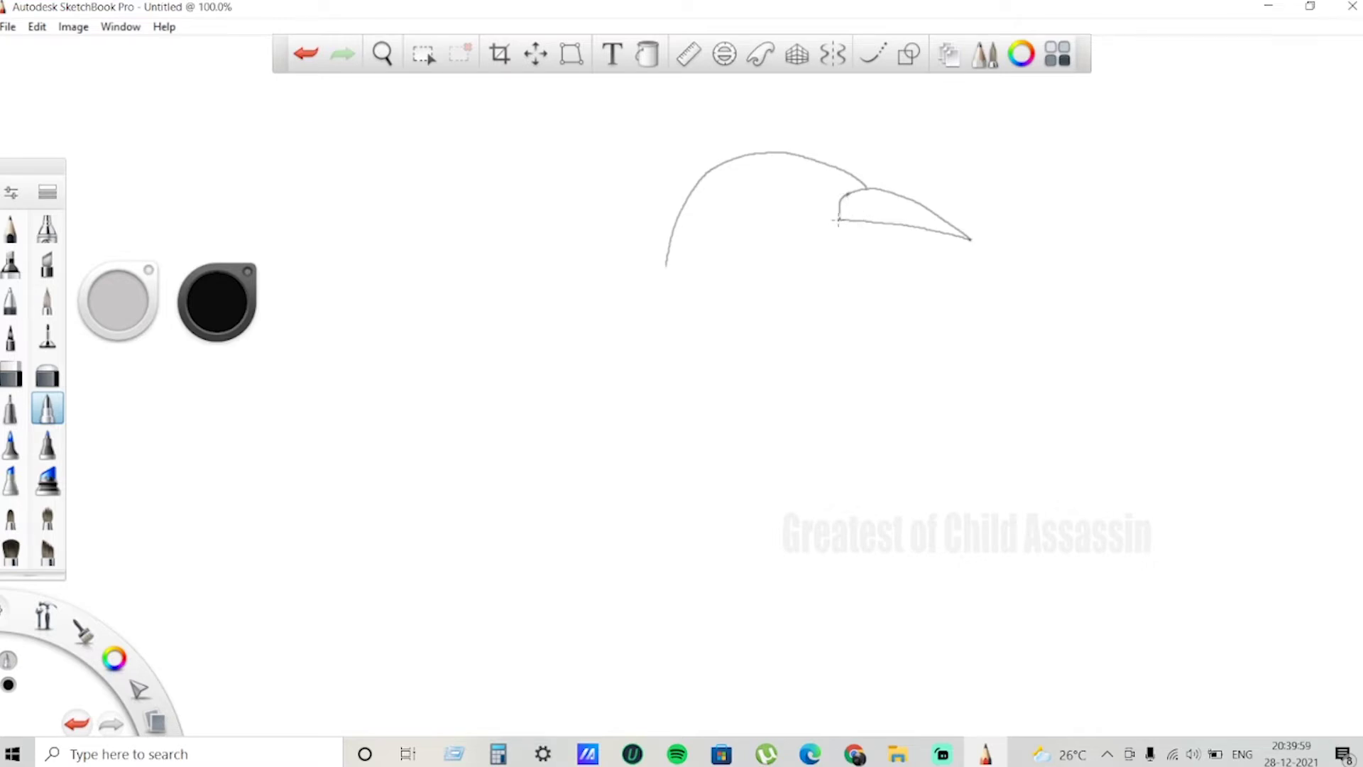
- Outline the bird's lower beak, throat, jagged neck feathers, raised near wing, back of the neck, belly, leg and tail
{"action": "mouse_move", "coordinate": [838, 220]}
{"action": "left_mouse_down"}
{"action": "mouse_move", "coordinate": [851, 242]}
{"action": "mouse_move", "coordinate": [926, 233]}
{"action": "left_mouse_up"}
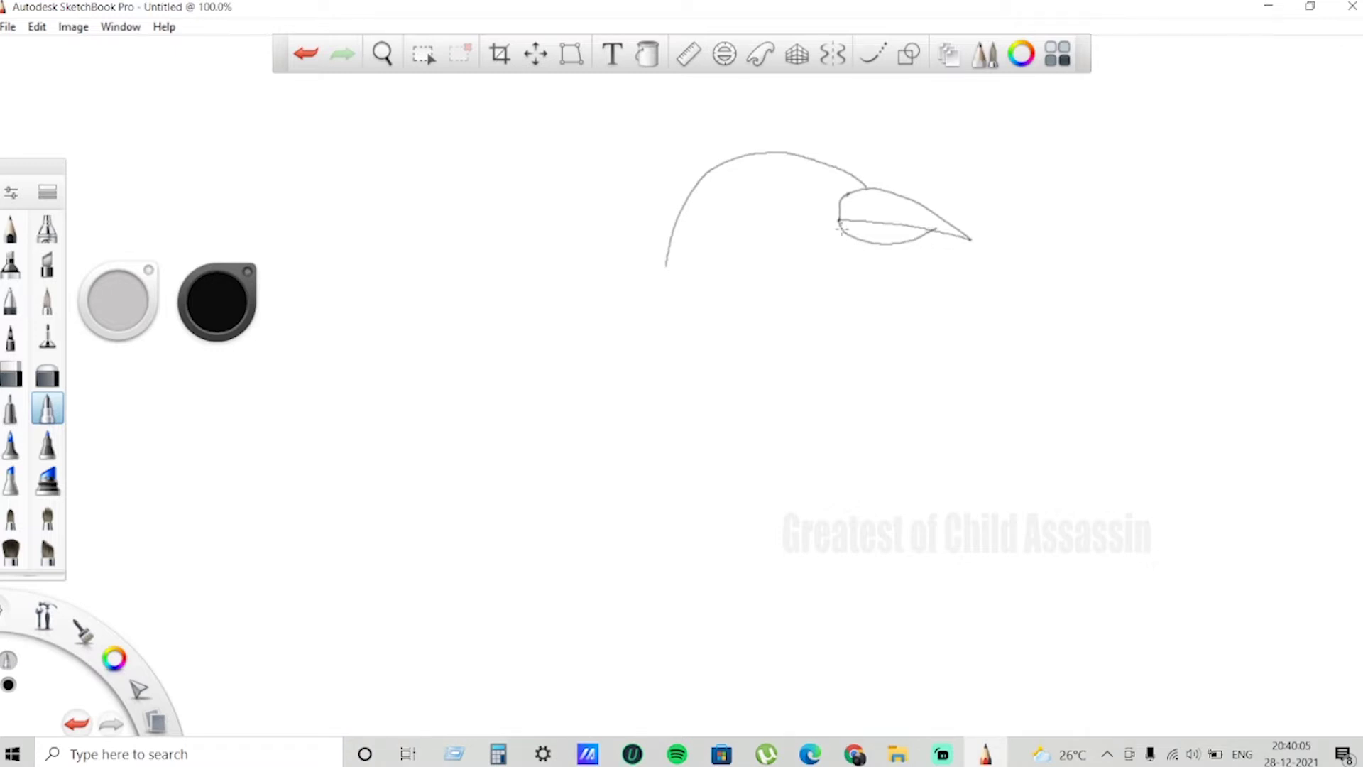
{"action": "mouse_move", "coordinate": [840, 226]}
{"action": "left_mouse_down"}
{"action": "mouse_move", "coordinate": [847, 399]}
{"action": "mouse_move", "coordinate": [682, 447]}
{"action": "mouse_move", "coordinate": [696, 387]}
{"action": "mouse_move", "coordinate": [683, 362]}
{"action": "mouse_move", "coordinate": [495, 198]}
{"action": "mouse_move", "coordinate": [461, 268]}
{"action": "mouse_move", "coordinate": [457, 389]}
{"action": "mouse_move", "coordinate": [362, 485]}
{"action": "mouse_move", "coordinate": [231, 505]}
{"action": "mouse_move", "coordinate": [368, 568]}
{"action": "mouse_move", "coordinate": [481, 556]}
{"action": "mouse_move", "coordinate": [543, 529]}
{"action": "left_mouse_up"}
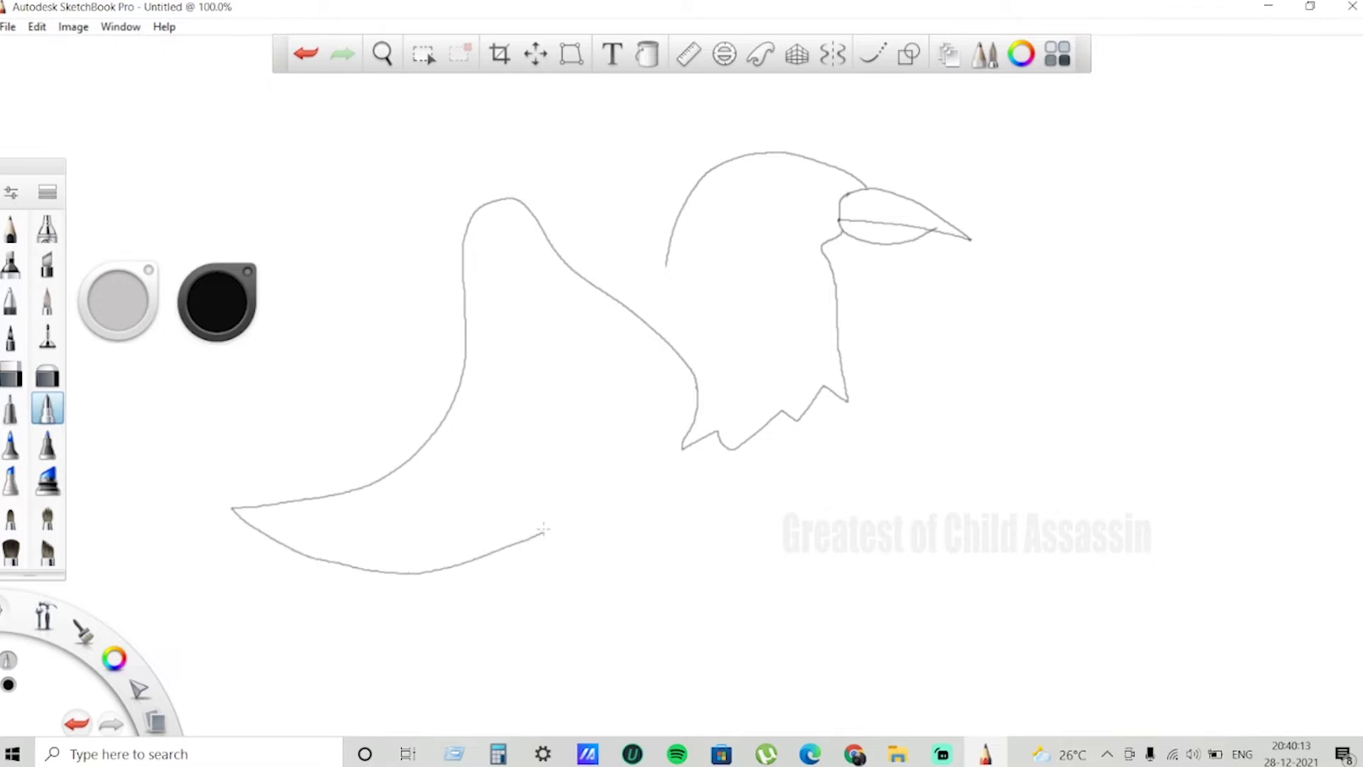
{"action": "left_click_drag", "start_coordinate": [666, 264], "coordinate": [639, 321]}
{"action": "left_click_drag", "start_coordinate": [668, 260], "coordinate": [667, 268]}
{"action": "mouse_move", "coordinate": [848, 399]}
{"action": "left_mouse_down"}
{"action": "mouse_move", "coordinate": [837, 507]}
{"action": "mouse_move", "coordinate": [759, 600]}
{"action": "mouse_move", "coordinate": [607, 657]}
{"action": "mouse_move", "coordinate": [551, 643]}
{"action": "mouse_move", "coordinate": [574, 573]}
{"action": "mouse_move", "coordinate": [571, 611]}
{"action": "mouse_move", "coordinate": [536, 625]}
{"action": "mouse_move", "coordinate": [390, 647]}
{"action": "mouse_move", "coordinate": [246, 623]}
{"action": "mouse_move", "coordinate": [309, 620]}
{"action": "mouse_move", "coordinate": [321, 585]}
{"action": "mouse_move", "coordinate": [232, 553]}
{"action": "mouse_move", "coordinate": [307, 555]}
{"action": "left_mouse_up"}
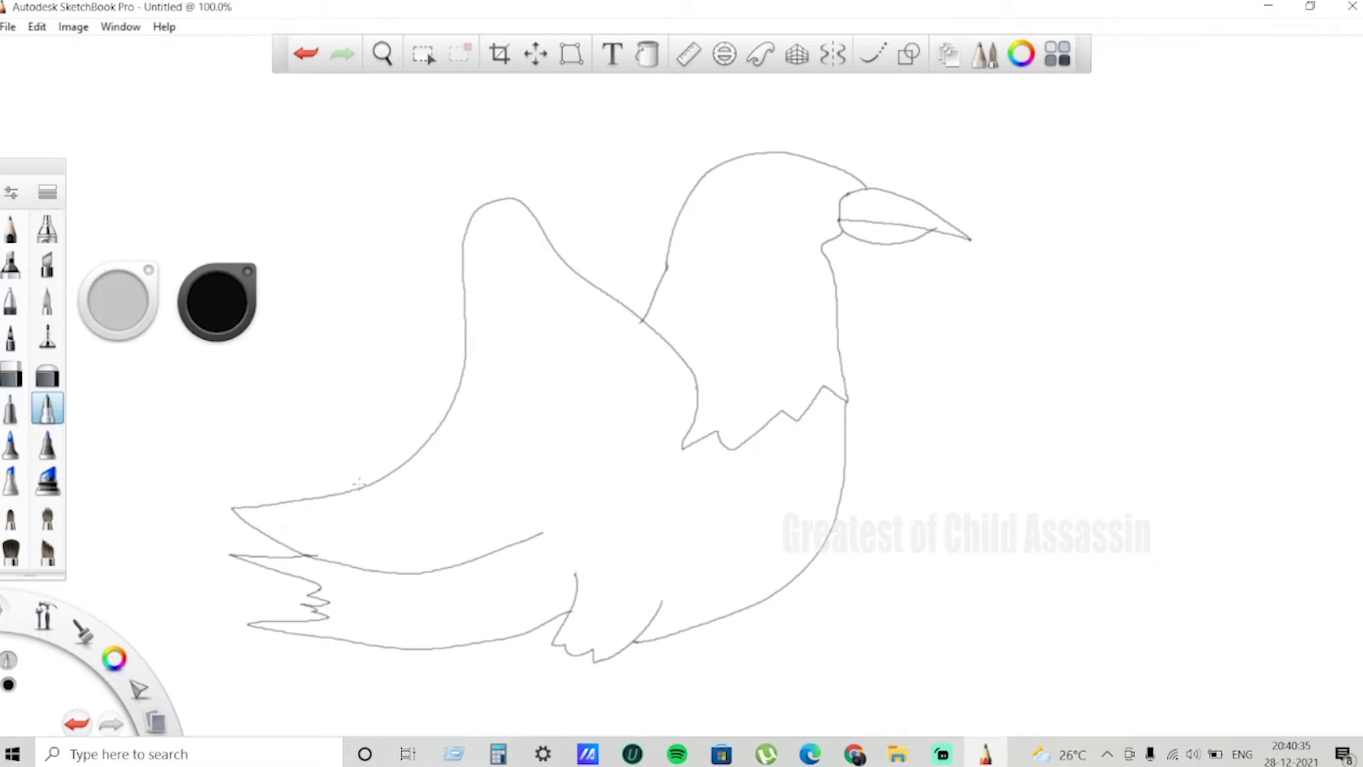
- Draw feather lines along the lower wing and tail, and outline the second leg's jagged upper feathers under the belly
{"action": "left_click_drag", "start_coordinate": [269, 530], "coordinate": [508, 504]}
{"action": "left_click_drag", "start_coordinate": [377, 550], "coordinate": [534, 532]}
{"action": "left_click_drag", "start_coordinate": [360, 502], "coordinate": [508, 482]}
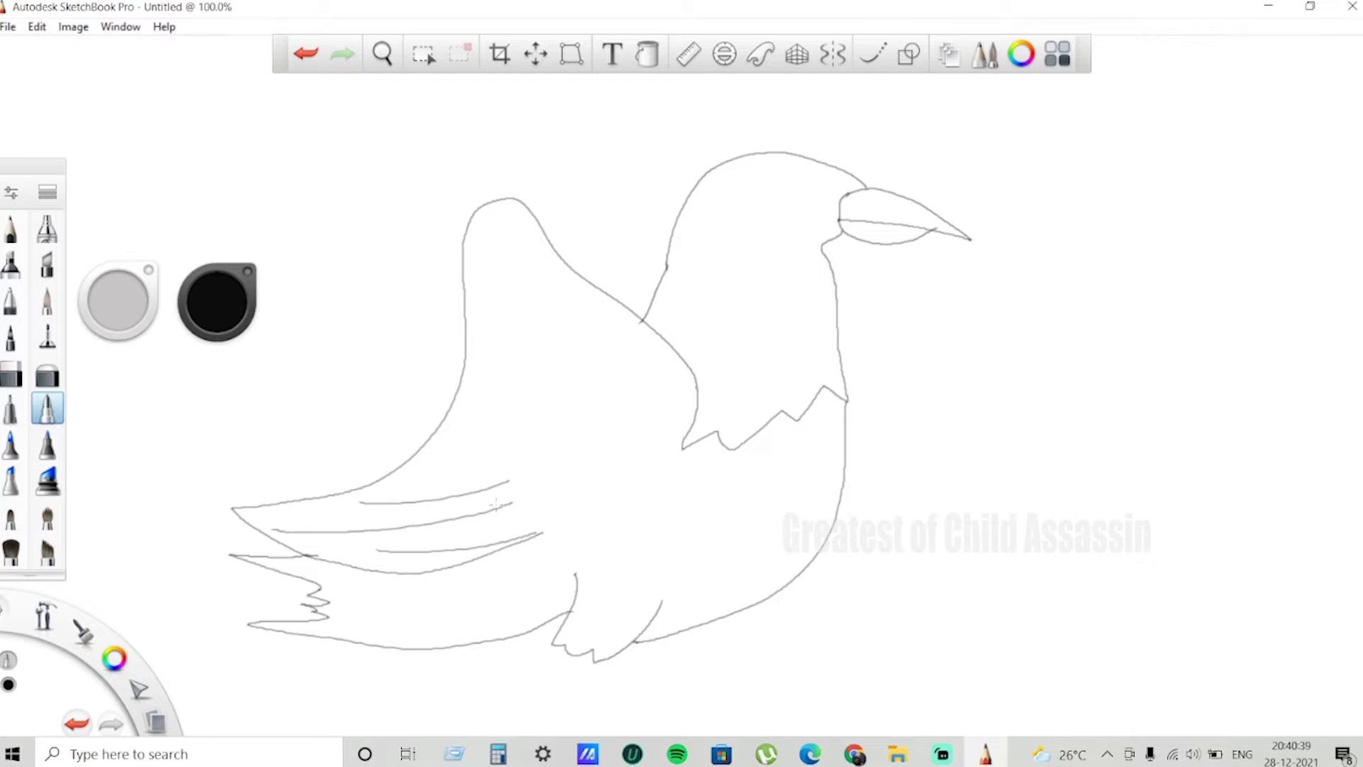
{"action": "mouse_move", "coordinate": [317, 569]}
{"action": "left_mouse_down"}
{"action": "mouse_move", "coordinate": [416, 587]}
{"action": "mouse_move", "coordinate": [385, 602]}
{"action": "mouse_move", "coordinate": [456, 598]}
{"action": "left_mouse_up"}
{"action": "left_click_drag", "start_coordinate": [343, 622], "coordinate": [497, 616]}
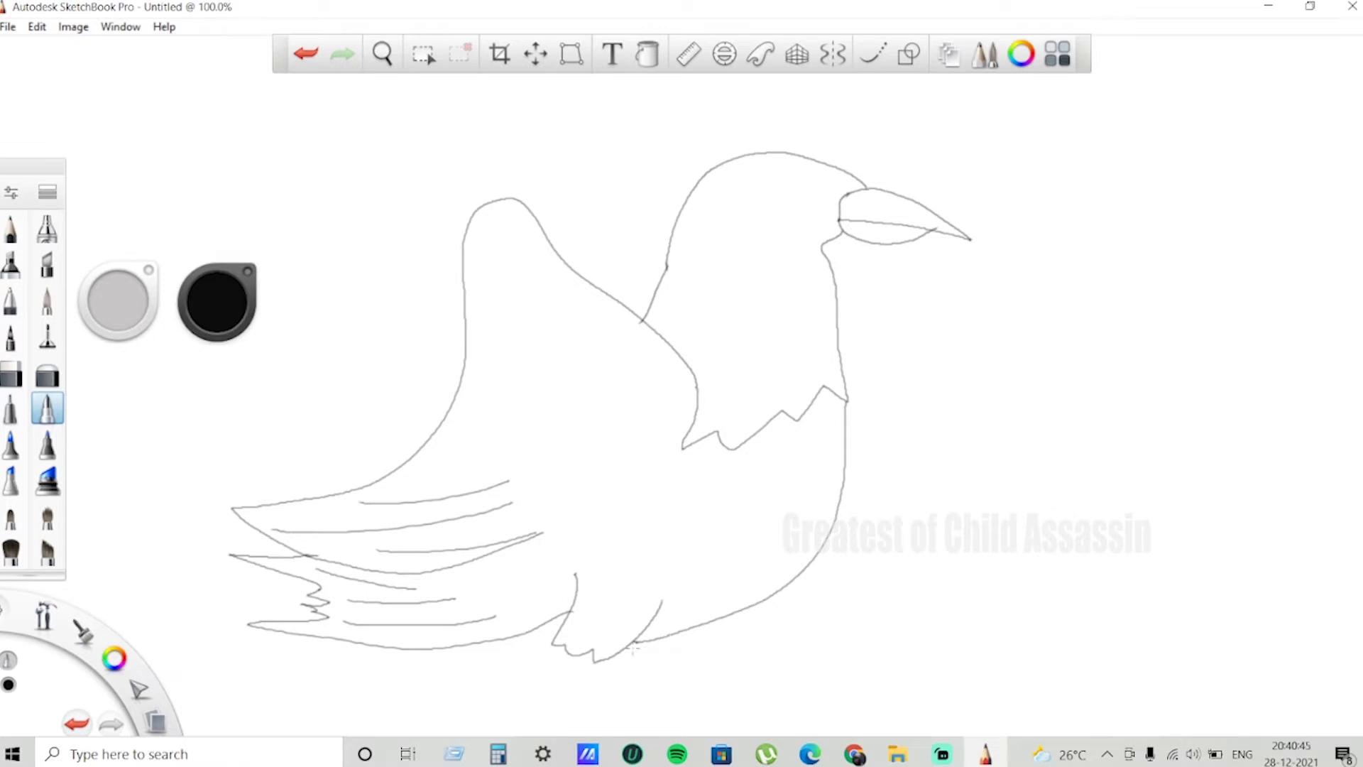
{"action": "mouse_move", "coordinate": [618, 650]}
{"action": "left_mouse_down"}
{"action": "mouse_move", "coordinate": [632, 674]}
{"action": "mouse_move", "coordinate": [682, 669]}
{"action": "mouse_move", "coordinate": [700, 645]}
{"action": "mouse_move", "coordinate": [681, 631]}
{"action": "left_mouse_up"}
- Draw the inner contour of the raised near wing and fill it with short feather strokes
{"action": "mouse_move", "coordinate": [519, 236]}
{"action": "left_mouse_down"}
{"action": "mouse_move", "coordinate": [557, 277]}
{"action": "mouse_move", "coordinate": [594, 419]}
{"action": "left_mouse_up"}
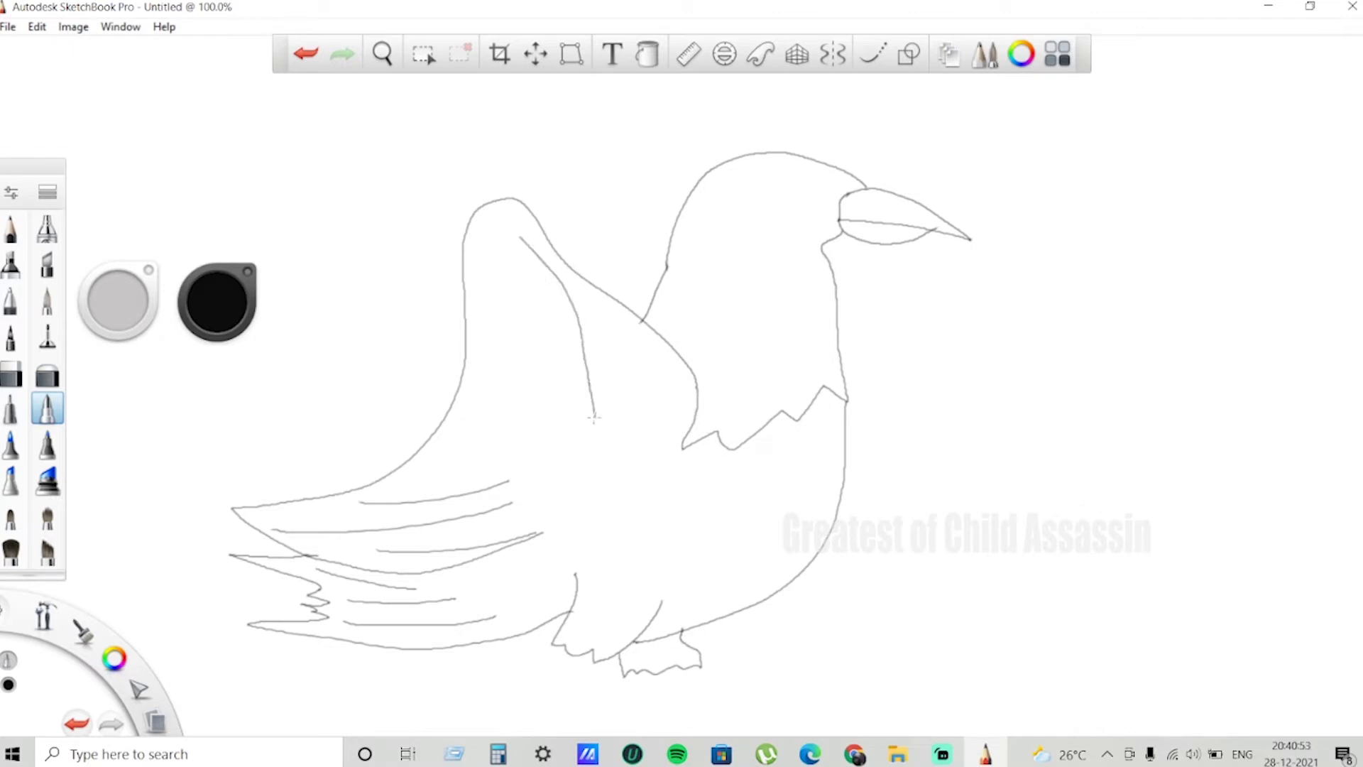
{"action": "left_click_drag", "start_coordinate": [510, 240], "coordinate": [478, 406]}
{"action": "mouse_move", "coordinate": [524, 270]}
{"action": "left_mouse_down"}
{"action": "mouse_move", "coordinate": [537, 358]}
{"action": "mouse_move", "coordinate": [567, 410]}
{"action": "left_mouse_up"}
{"action": "left_click_drag", "start_coordinate": [516, 297], "coordinate": [519, 327]}
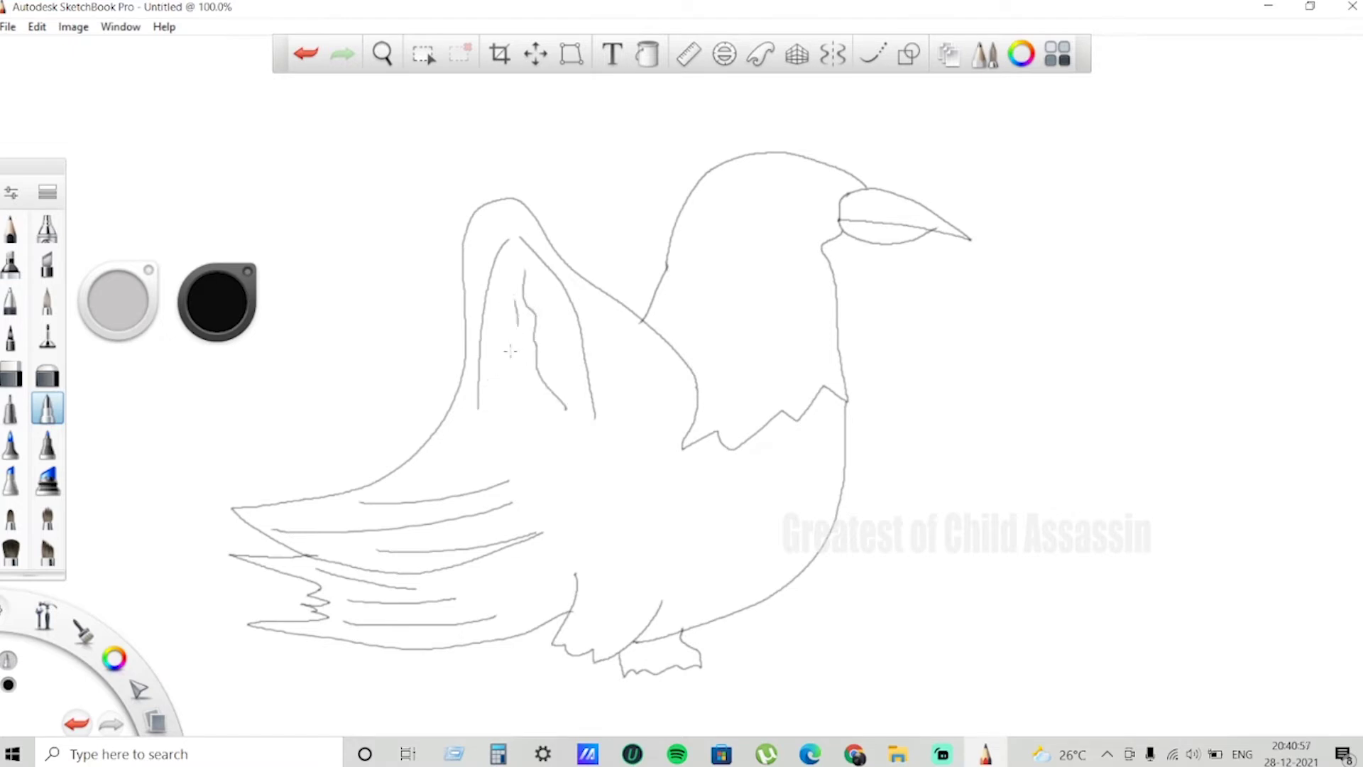
{"action": "left_click_drag", "start_coordinate": [517, 377], "coordinate": [527, 397]}
{"action": "mouse_move", "coordinate": [499, 305]}
{"action": "left_mouse_down"}
{"action": "mouse_move", "coordinate": [511, 369]}
{"action": "mouse_move", "coordinate": [500, 411]}
{"action": "left_mouse_up"}
{"action": "left_click_drag", "start_coordinate": [496, 342], "coordinate": [498, 369]}
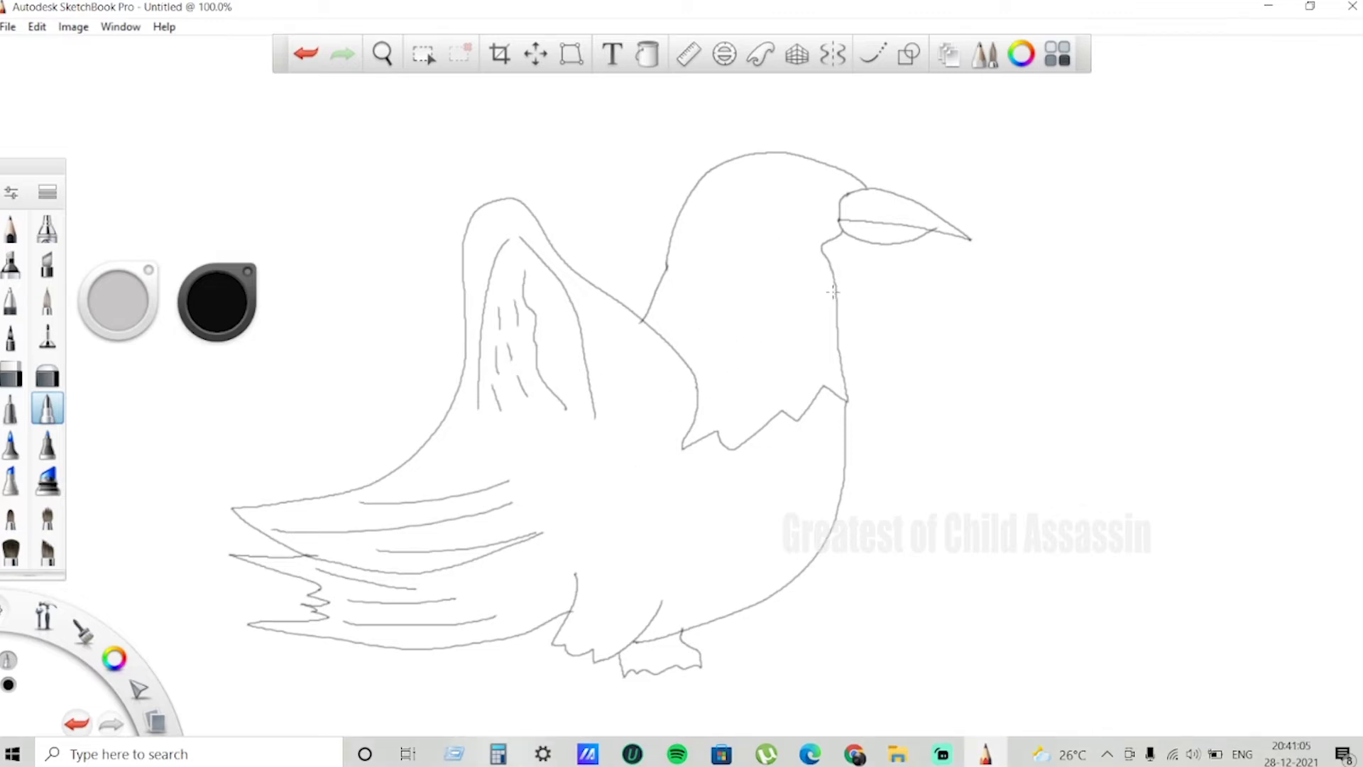
- Outline the rounded far wing in front of the chest and add a fold line across its upper part
{"action": "mouse_move", "coordinate": [834, 293]}
{"action": "left_mouse_down"}
{"action": "mouse_move", "coordinate": [937, 280]}
{"action": "mouse_move", "coordinate": [974, 302]}
{"action": "mouse_move", "coordinate": [981, 365]}
{"action": "mouse_move", "coordinate": [946, 450]}
{"action": "mouse_move", "coordinate": [834, 505]}
{"action": "left_mouse_up"}
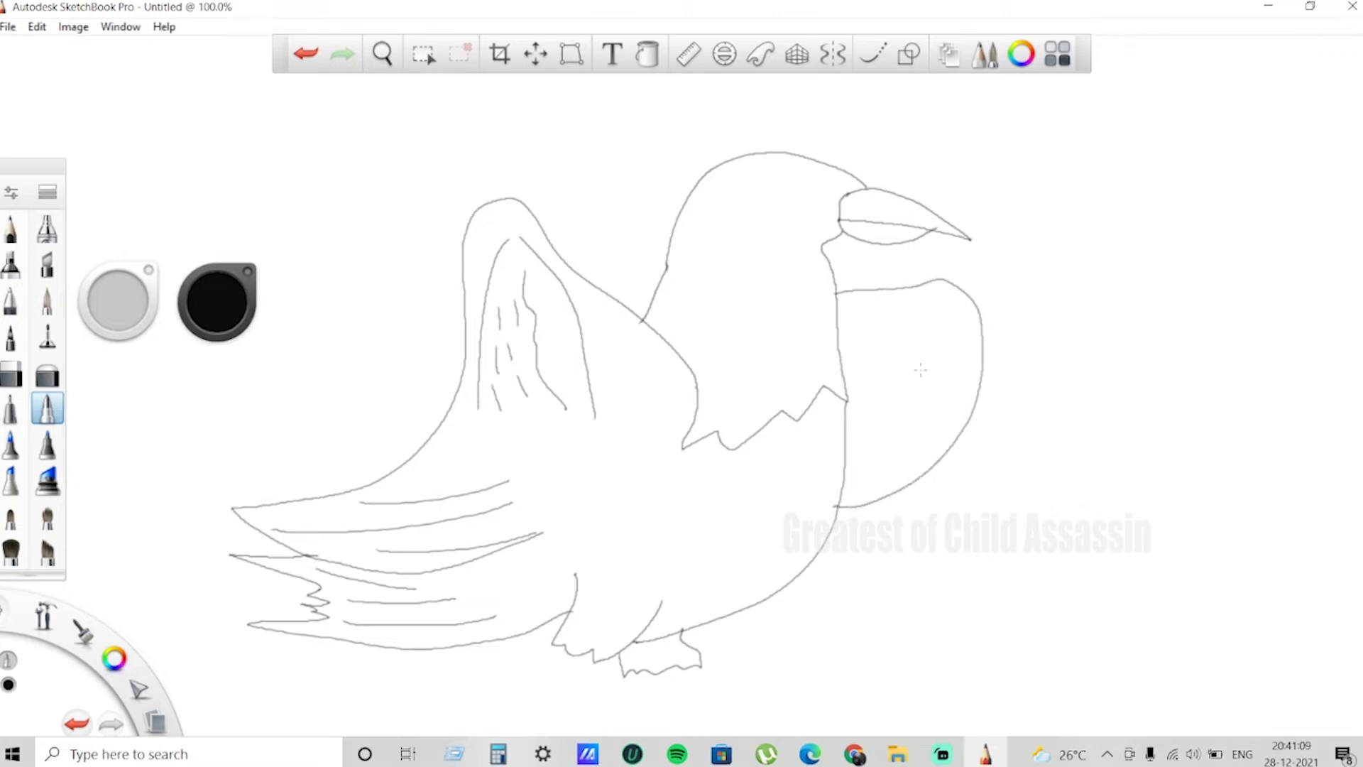
{"action": "left_click_drag", "start_coordinate": [840, 355], "coordinate": [970, 322]}
- Draw both feet below the legs, with toes ending in curved claws
{"action": "mouse_move", "coordinate": [553, 643]}
{"action": "left_mouse_down"}
{"action": "mouse_move", "coordinate": [534, 671]}
{"action": "mouse_move", "coordinate": [551, 706]}
{"action": "mouse_move", "coordinate": [567, 693]}
{"action": "mouse_move", "coordinate": [570, 651]}
{"action": "mouse_move", "coordinate": [589, 657]}
{"action": "mouse_move", "coordinate": [587, 697]}
{"action": "mouse_move", "coordinate": [573, 699]}
{"action": "left_mouse_up"}
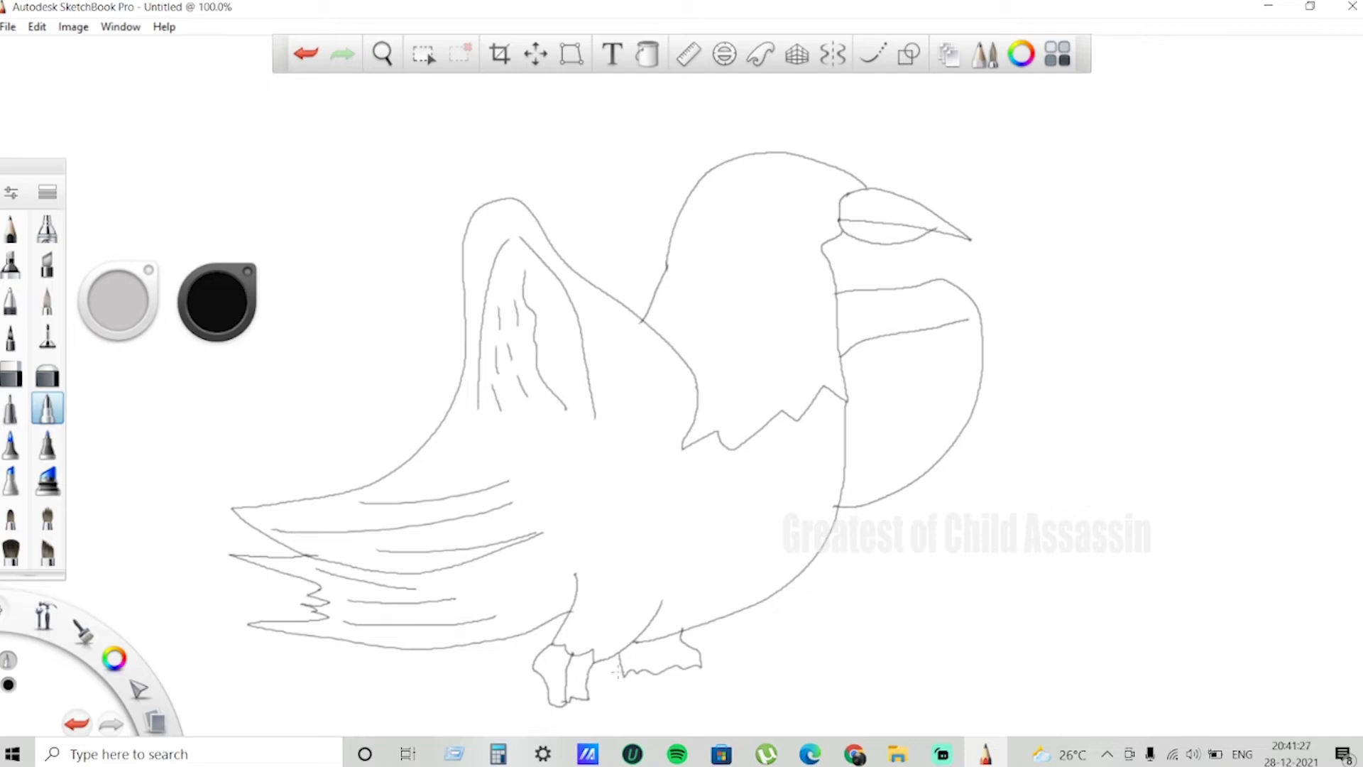
{"action": "mouse_move", "coordinate": [619, 671]}
{"action": "left_mouse_down"}
{"action": "mouse_move", "coordinate": [644, 716]}
{"action": "mouse_move", "coordinate": [676, 702]}
{"action": "left_mouse_up"}
{"action": "mouse_move", "coordinate": [693, 667]}
{"action": "left_mouse_down"}
{"action": "mouse_move", "coordinate": [704, 705]}
{"action": "mouse_move", "coordinate": [686, 703]}
{"action": "left_mouse_up"}
{"action": "mouse_move", "coordinate": [654, 723]}
{"action": "left_mouse_down"}
{"action": "mouse_move", "coordinate": [702, 723]}
{"action": "mouse_move", "coordinate": [700, 697]}
{"action": "left_mouse_up"}
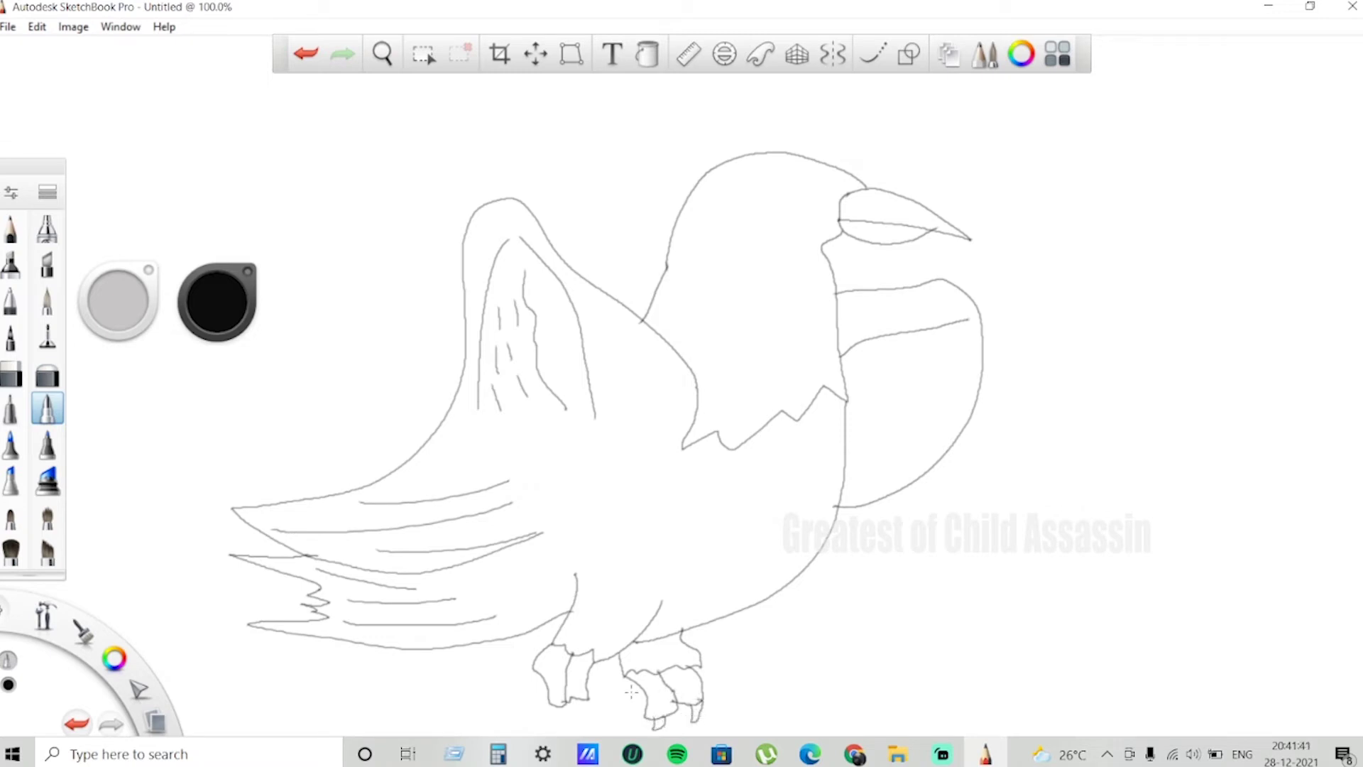
{"action": "mouse_move", "coordinate": [577, 695]}
{"action": "left_mouse_down"}
{"action": "mouse_move", "coordinate": [572, 716]}
{"action": "mouse_move", "coordinate": [592, 693]}
{"action": "mouse_move", "coordinate": [545, 715]}
{"action": "mouse_move", "coordinate": [565, 717]}
{"action": "mouse_move", "coordinate": [562, 699]}
{"action": "left_mouse_up"}
- Draw a jagged-ended branch behind the feet, extending to both sides, and an eye with a pupil beside the beak
{"action": "left_click_drag", "start_coordinate": [533, 666], "coordinate": [305, 686]}
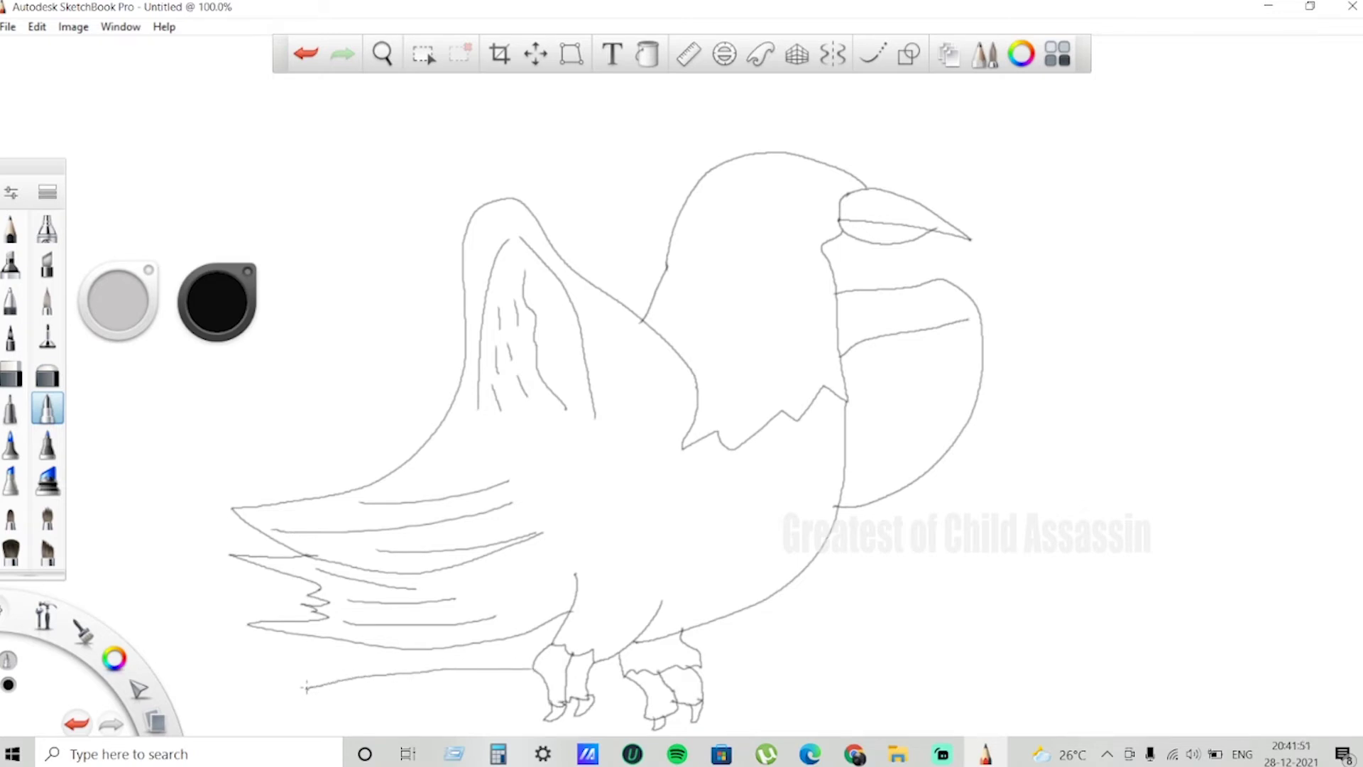
{"action": "key", "text": "ctrl+z"}
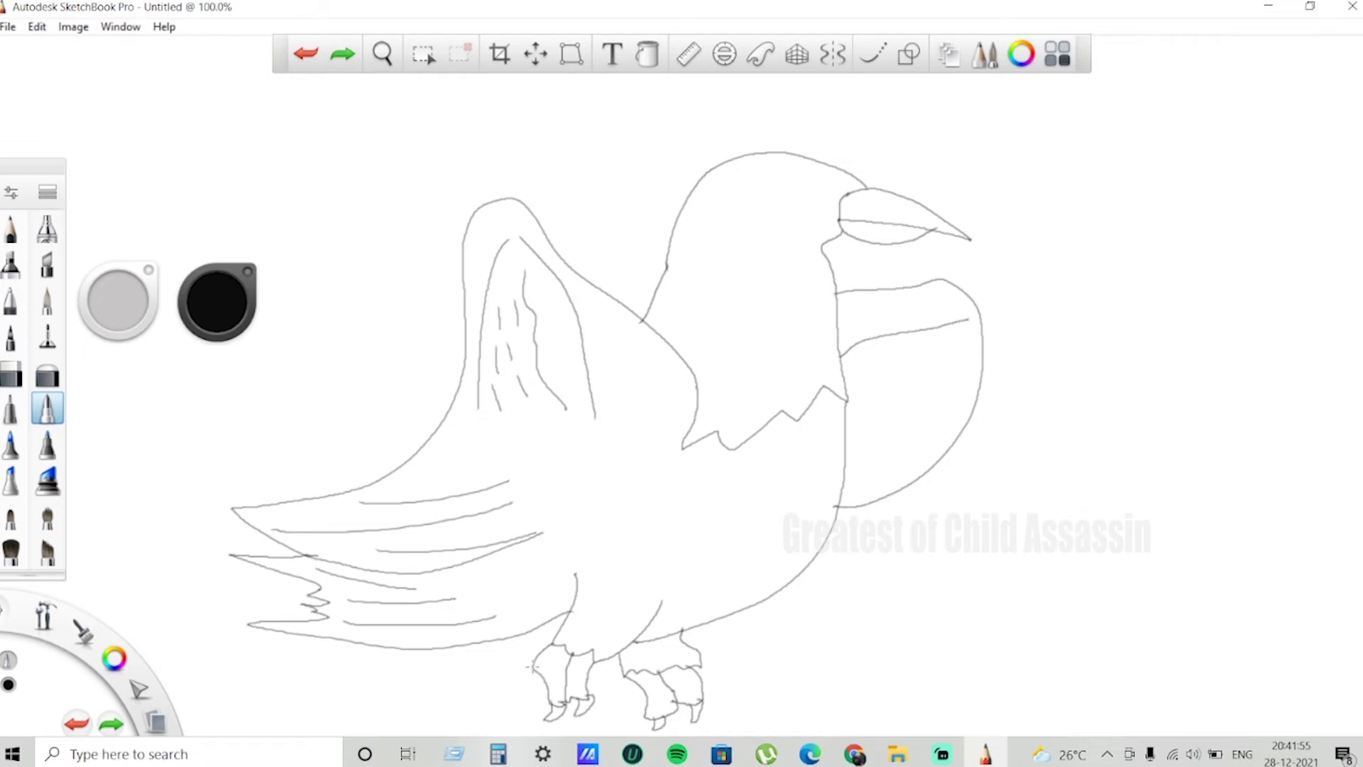
{"action": "mouse_move", "coordinate": [533, 670]}
{"action": "left_mouse_down"}
{"action": "mouse_move", "coordinate": [342, 682]}
{"action": "mouse_move", "coordinate": [355, 710]}
{"action": "mouse_move", "coordinate": [343, 732]}
{"action": "mouse_move", "coordinate": [558, 697]}
{"action": "left_mouse_up"}
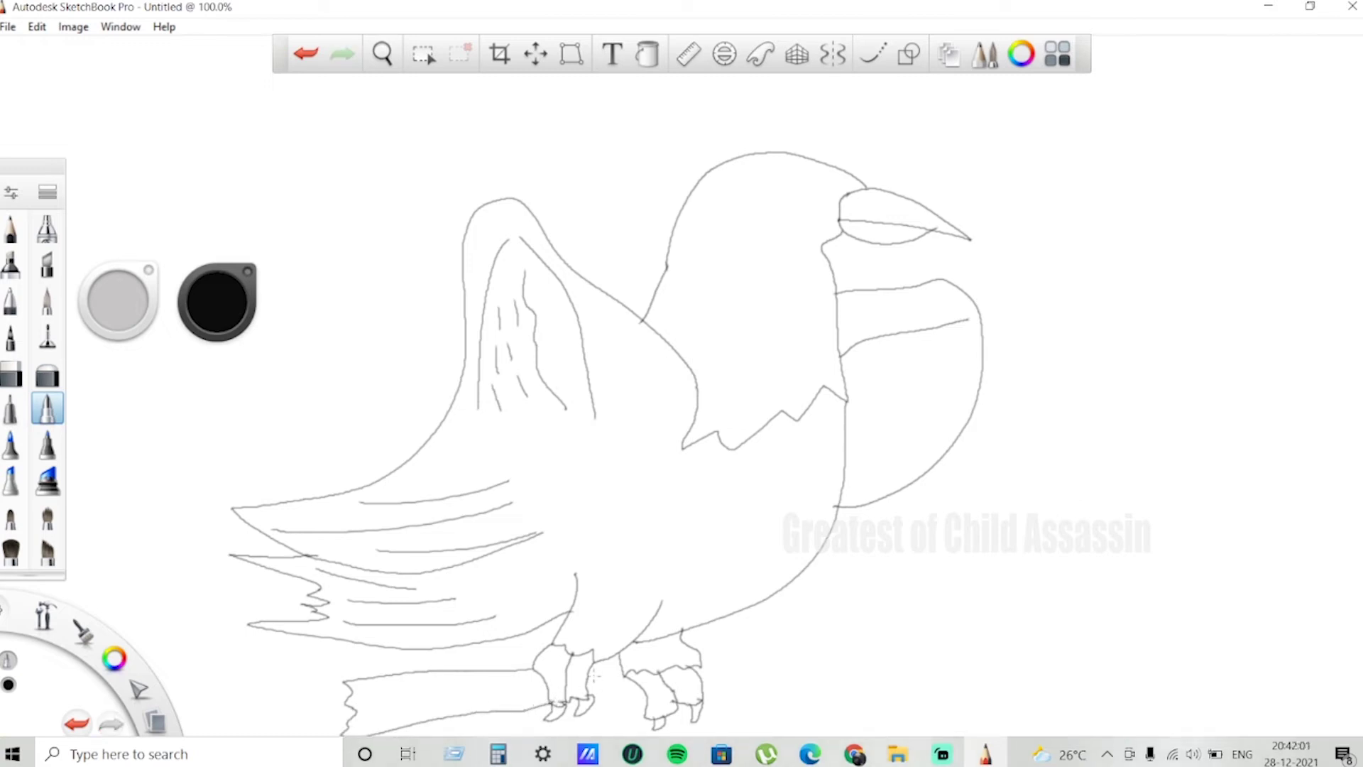
{"action": "mouse_move", "coordinate": [590, 695]}
{"action": "left_mouse_down"}
{"action": "mouse_move", "coordinate": [825, 696]}
{"action": "mouse_move", "coordinate": [850, 686]}
{"action": "mouse_move", "coordinate": [869, 648]}
{"action": "mouse_move", "coordinate": [687, 642]}
{"action": "left_mouse_up"}
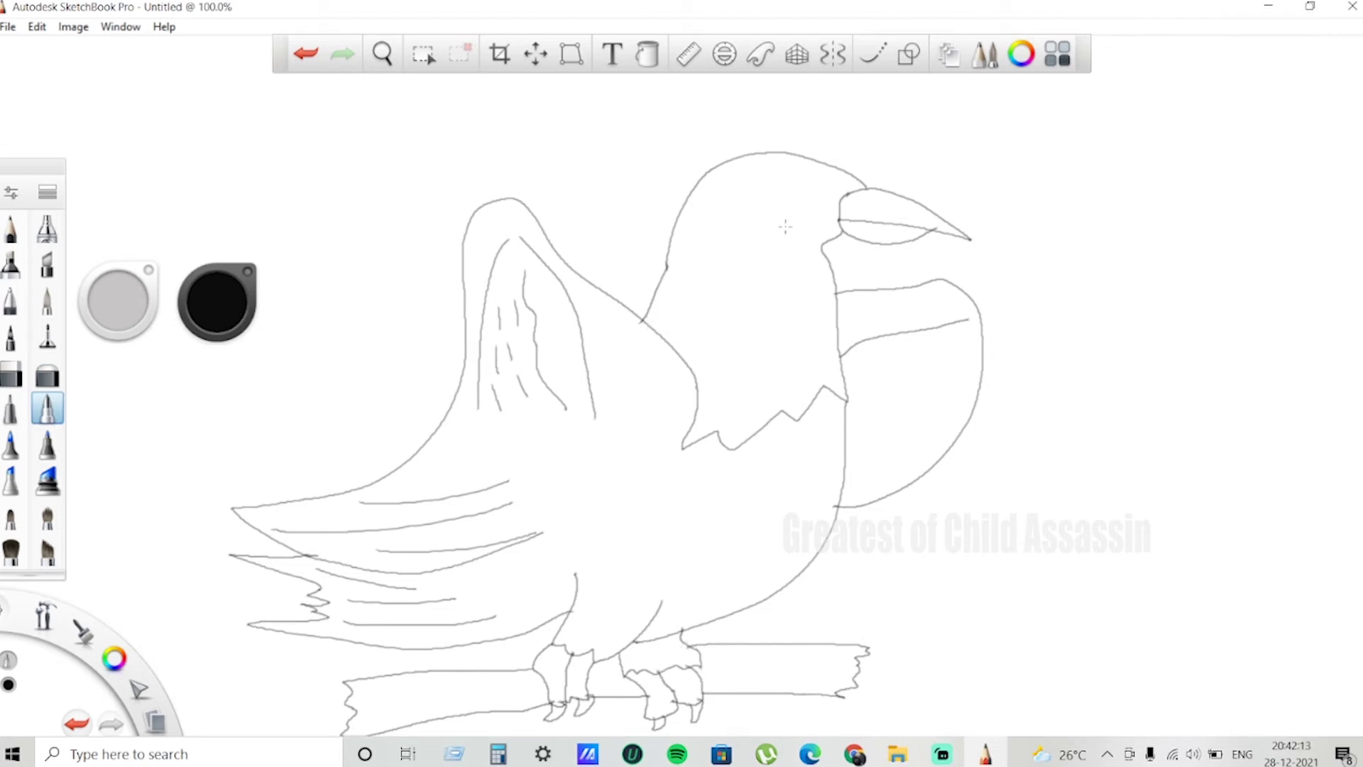
{"action": "mouse_move", "coordinate": [796, 202]}
{"action": "left_mouse_down"}
{"action": "mouse_move", "coordinate": [843, 213]}
{"action": "mouse_move", "coordinate": [796, 176]}
{"action": "mouse_move", "coordinate": [830, 188]}
{"action": "mouse_move", "coordinate": [827, 208]}
{"action": "mouse_move", "coordinate": [815, 193]}
{"action": "mouse_move", "coordinate": [828, 206]}
{"action": "left_mouse_up"}
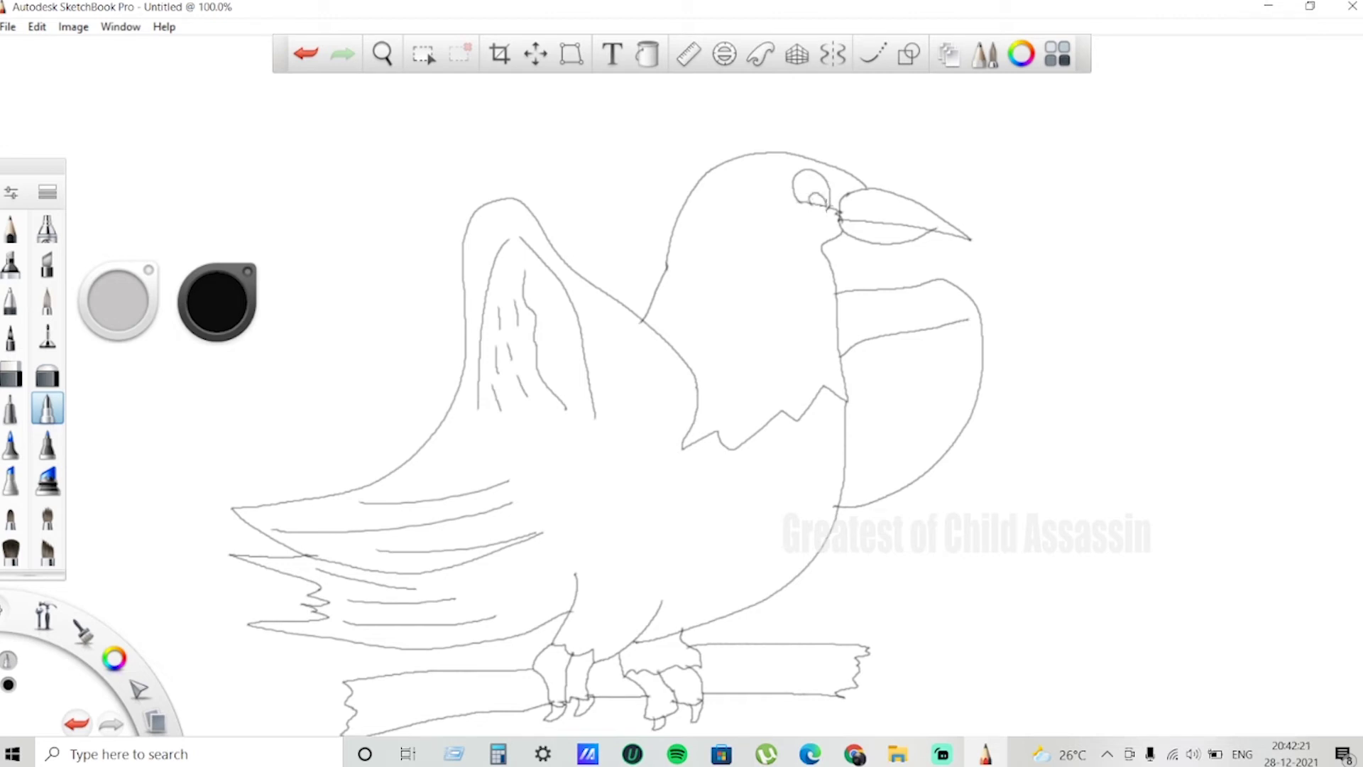
- Flood-fill the bird's body, near wing, tail and far wing with solid orange-brown
{"action": "left_click", "coordinate": [652, 54]}
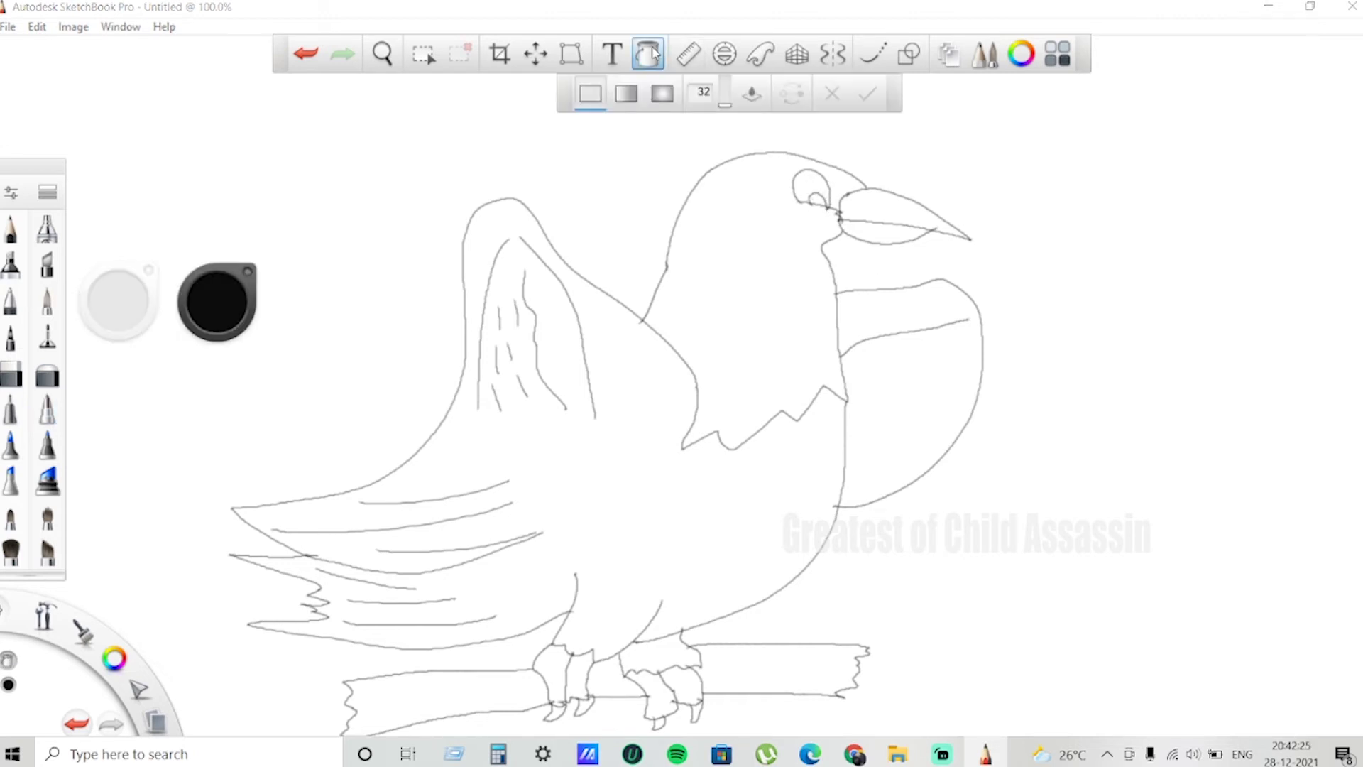
{"action": "left_click", "coordinate": [212, 326]}
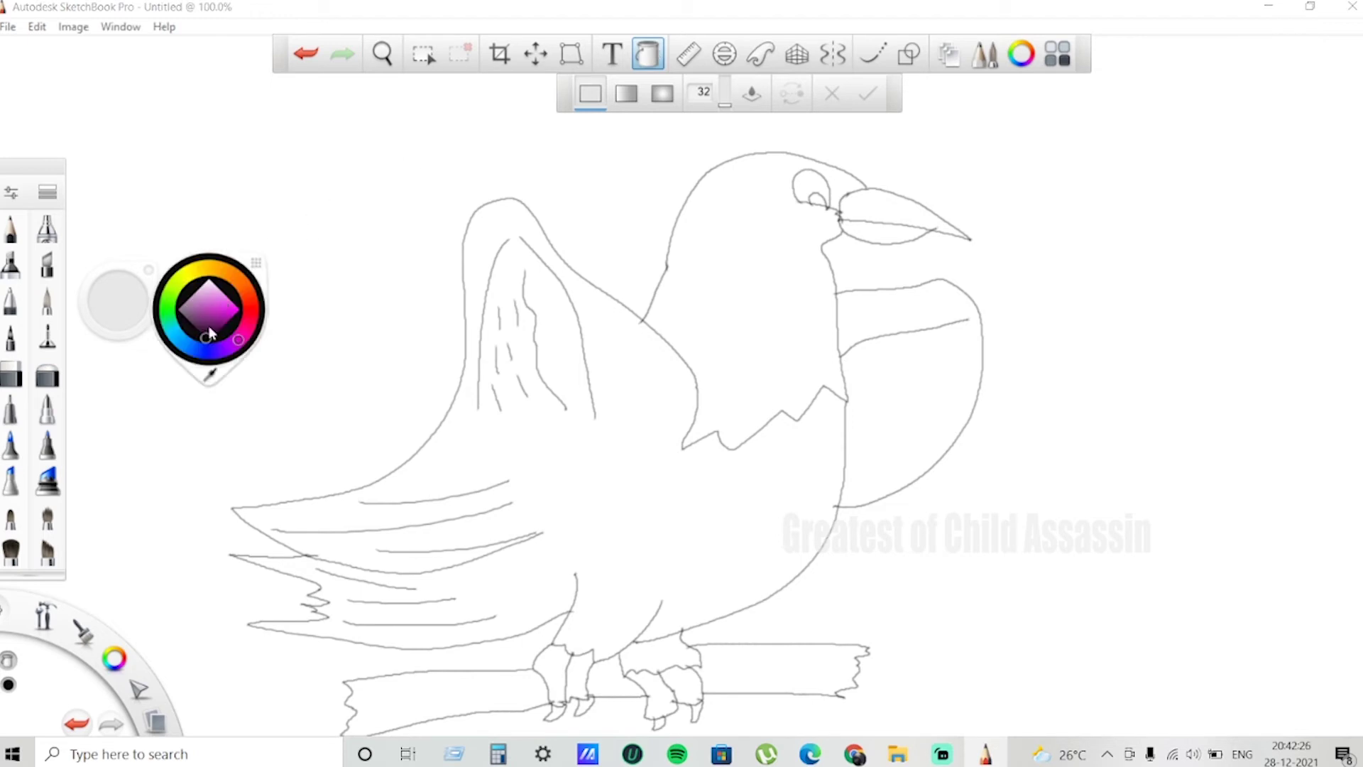
{"action": "left_click", "coordinate": [244, 296]}
{"action": "left_click_drag", "start_coordinate": [212, 301], "coordinate": [216, 311]}
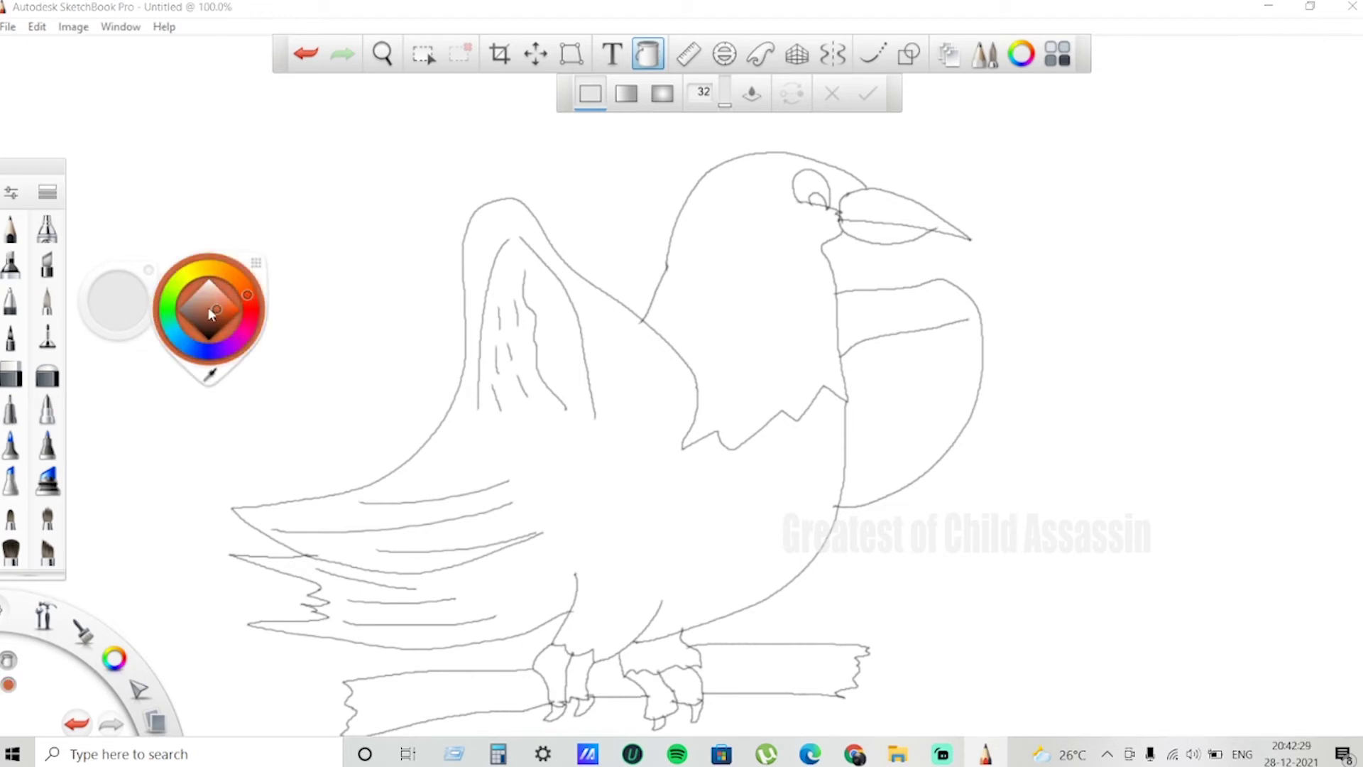
{"action": "left_click", "coordinate": [624, 518]}
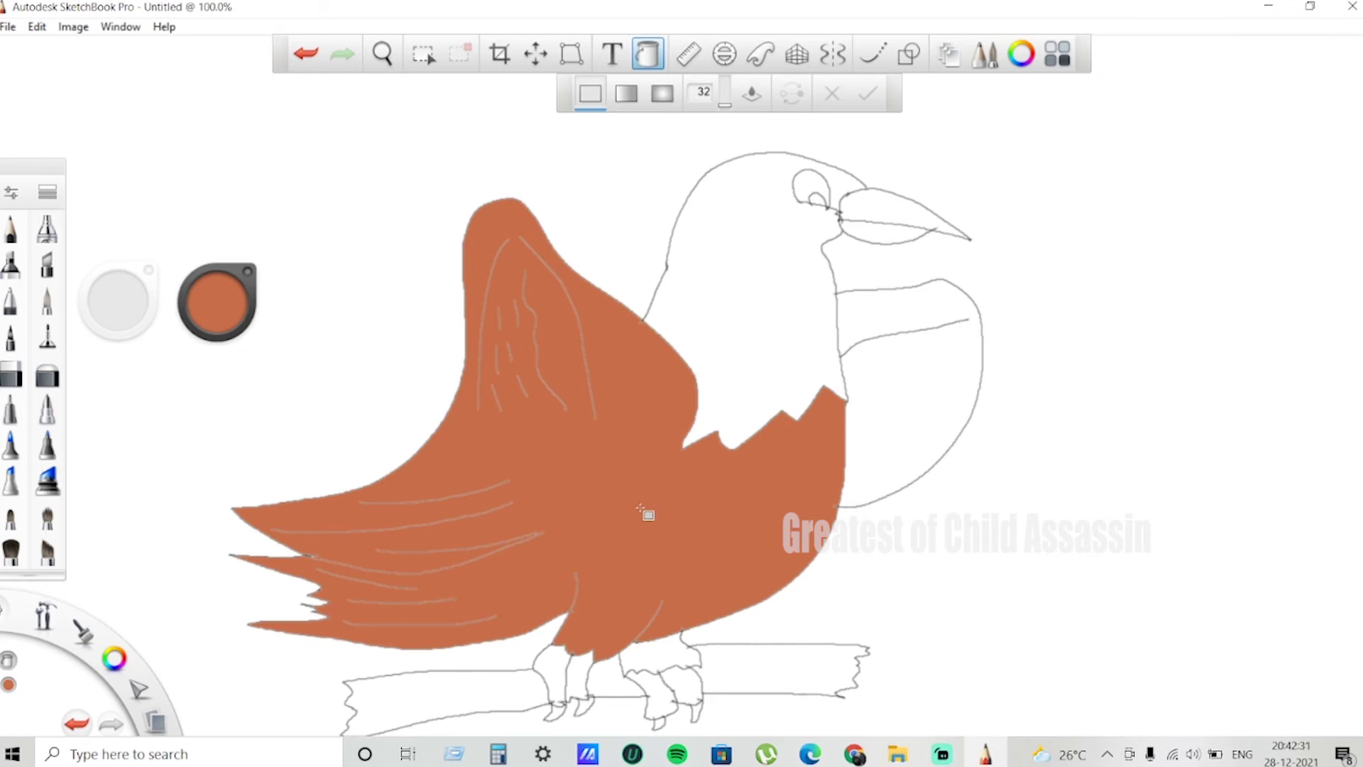
{"action": "left_click", "coordinate": [955, 351]}
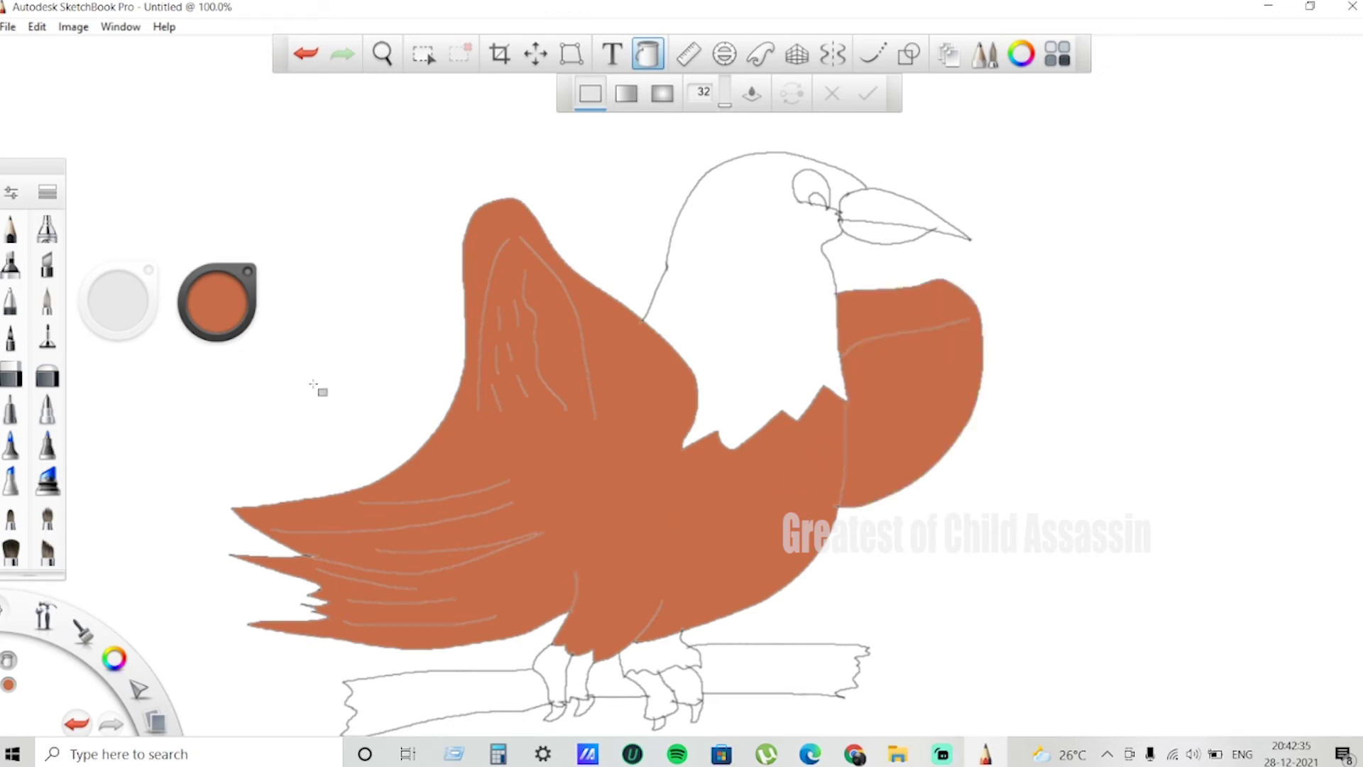
- Flood-fill the bird's head and neck with mustard yellow
{"action": "left_click", "coordinate": [218, 302]}
{"action": "left_click_drag", "start_coordinate": [242, 281], "coordinate": [214, 269]}
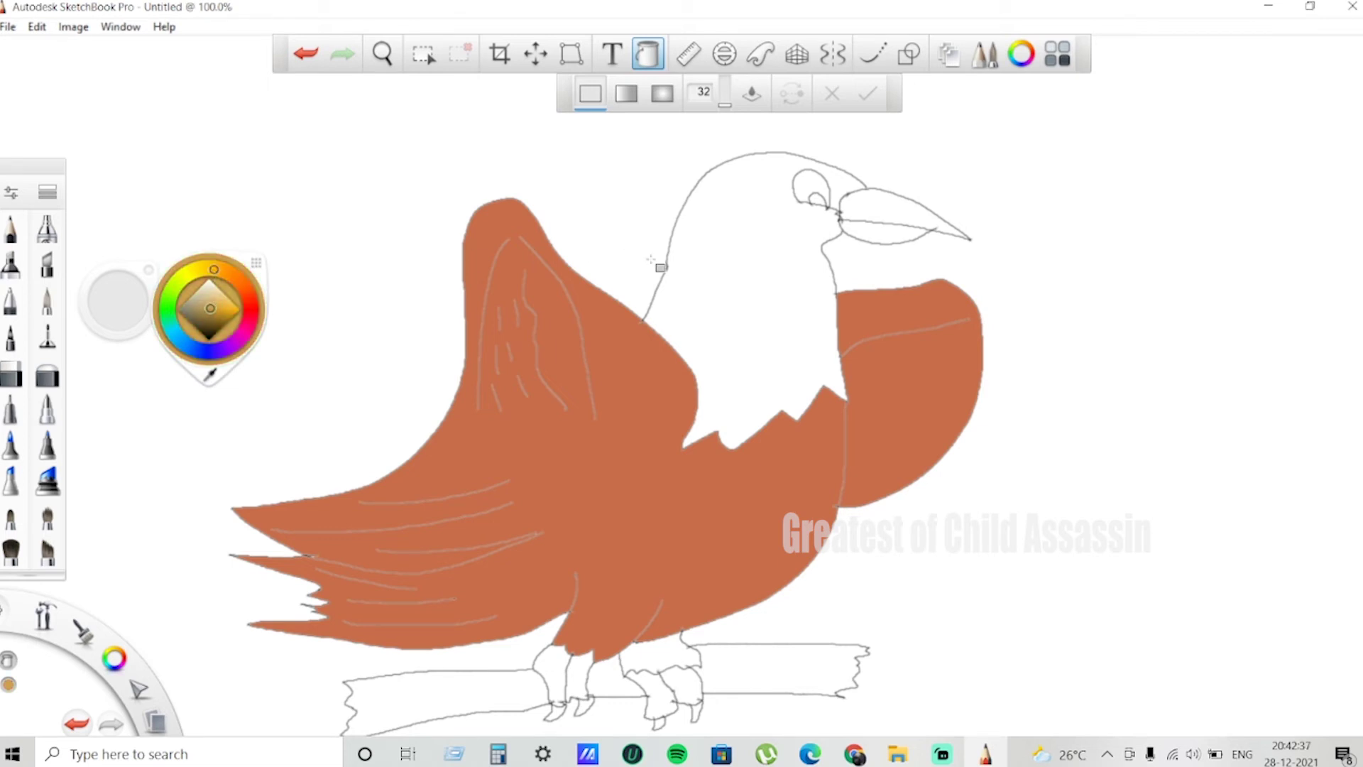
{"action": "left_click", "coordinate": [737, 284]}
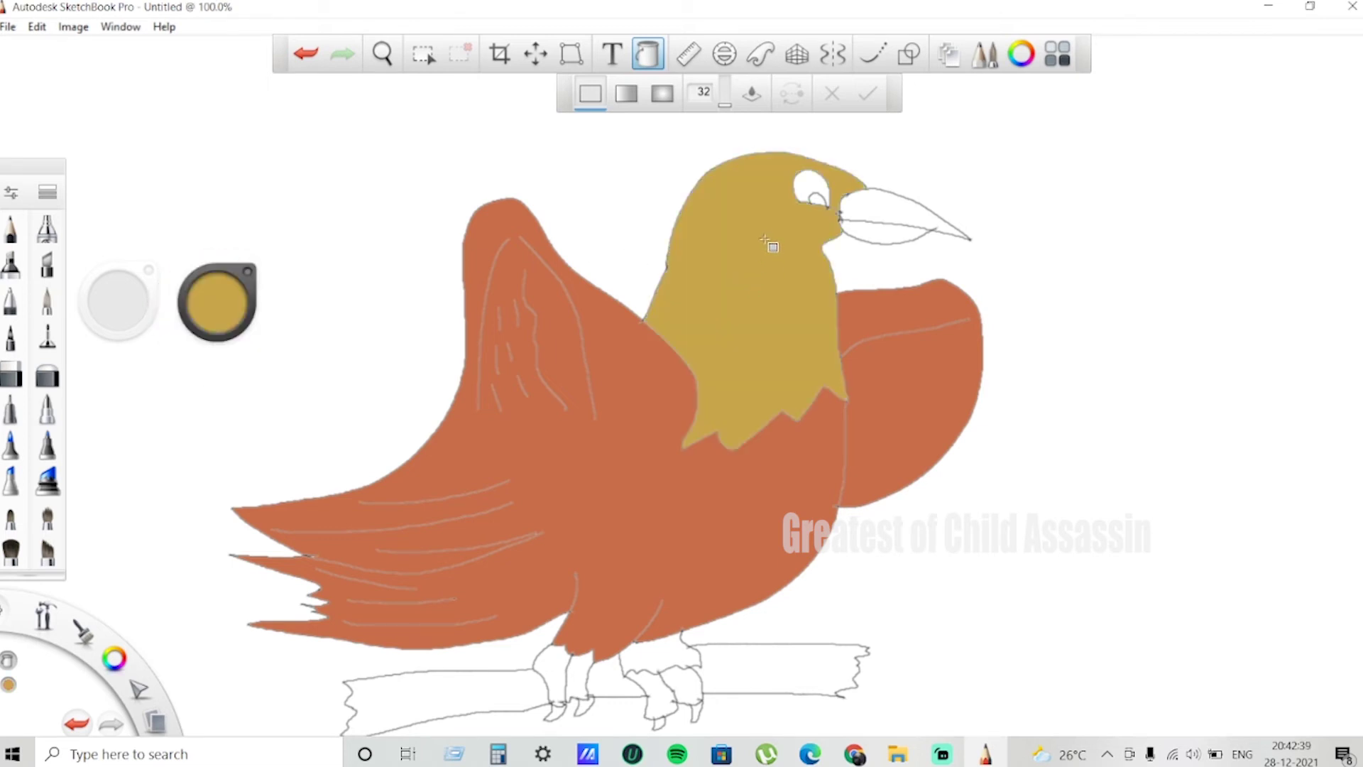
- Flood-fill the eye around the pupil with pale beige
{"action": "left_click", "coordinate": [215, 282]}
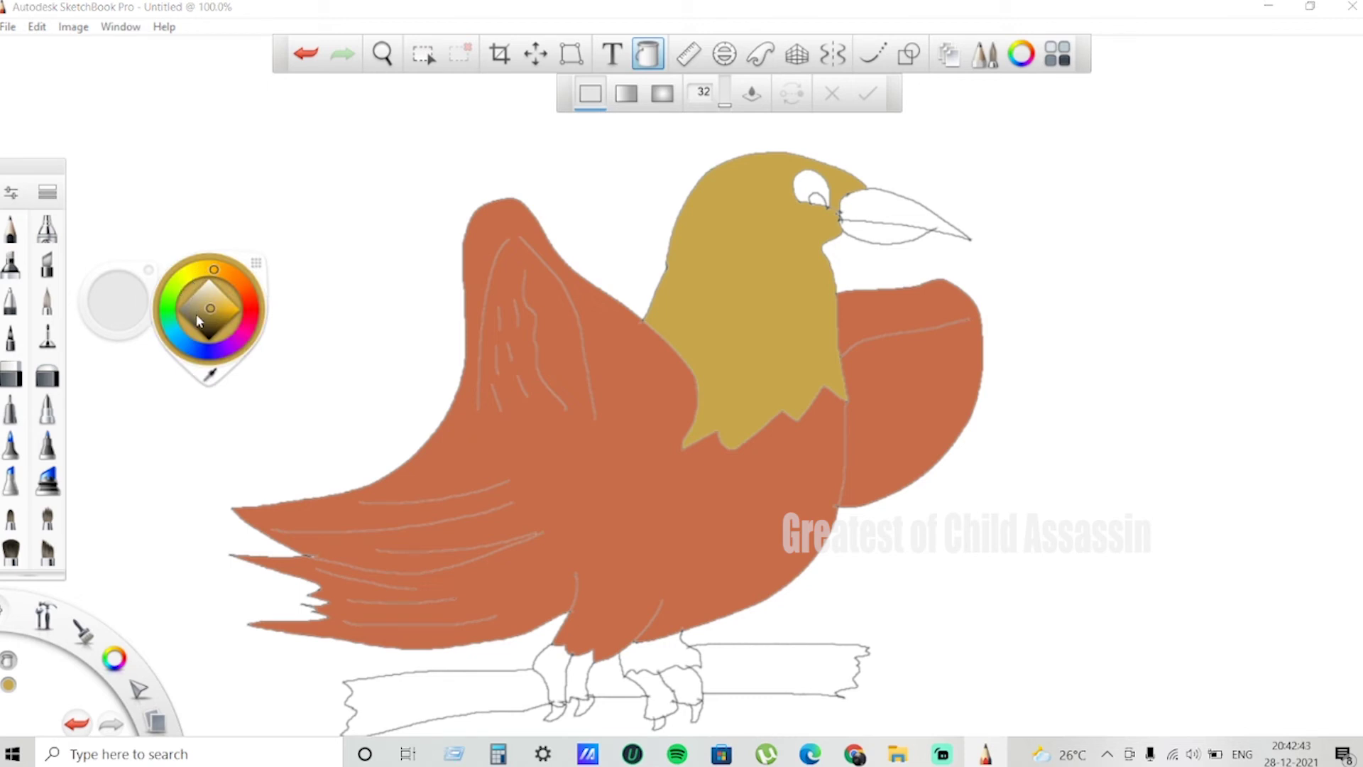
{"action": "left_click", "coordinate": [205, 289]}
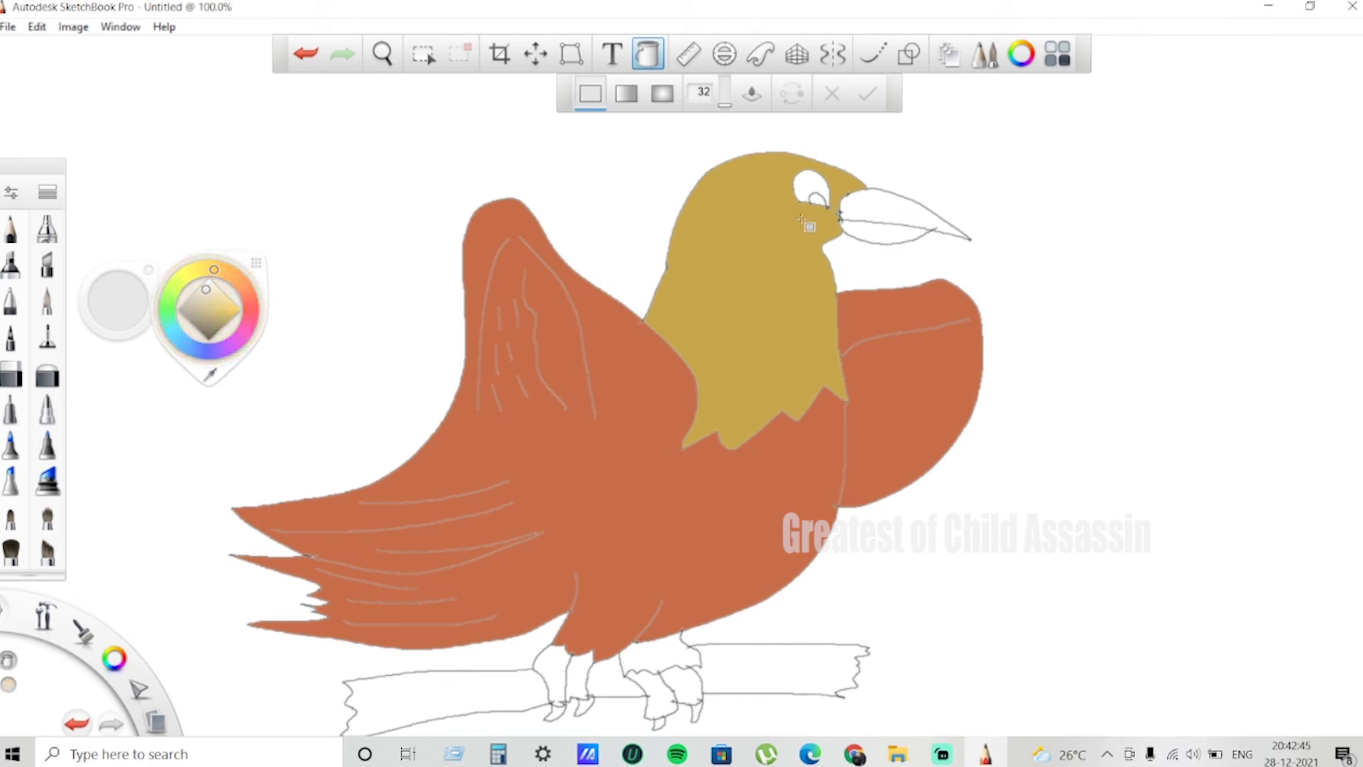
{"action": "left_click", "coordinate": [807, 184]}
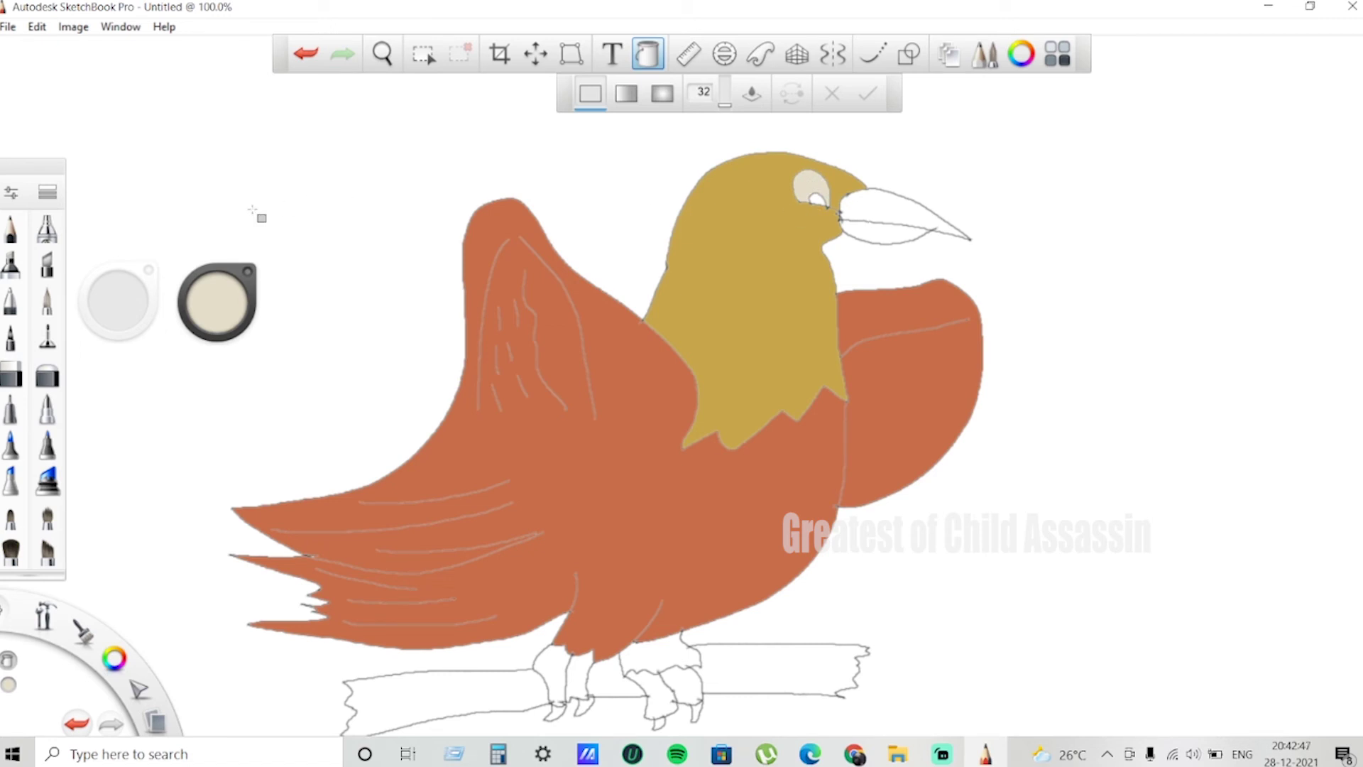
- Flood-fill the upper and lower beak with greyish tan, undoing the stray fill of the background
{"action": "left_click", "coordinate": [227, 295]}
{"action": "left_click_drag", "start_coordinate": [211, 296], "coordinate": [205, 304]}
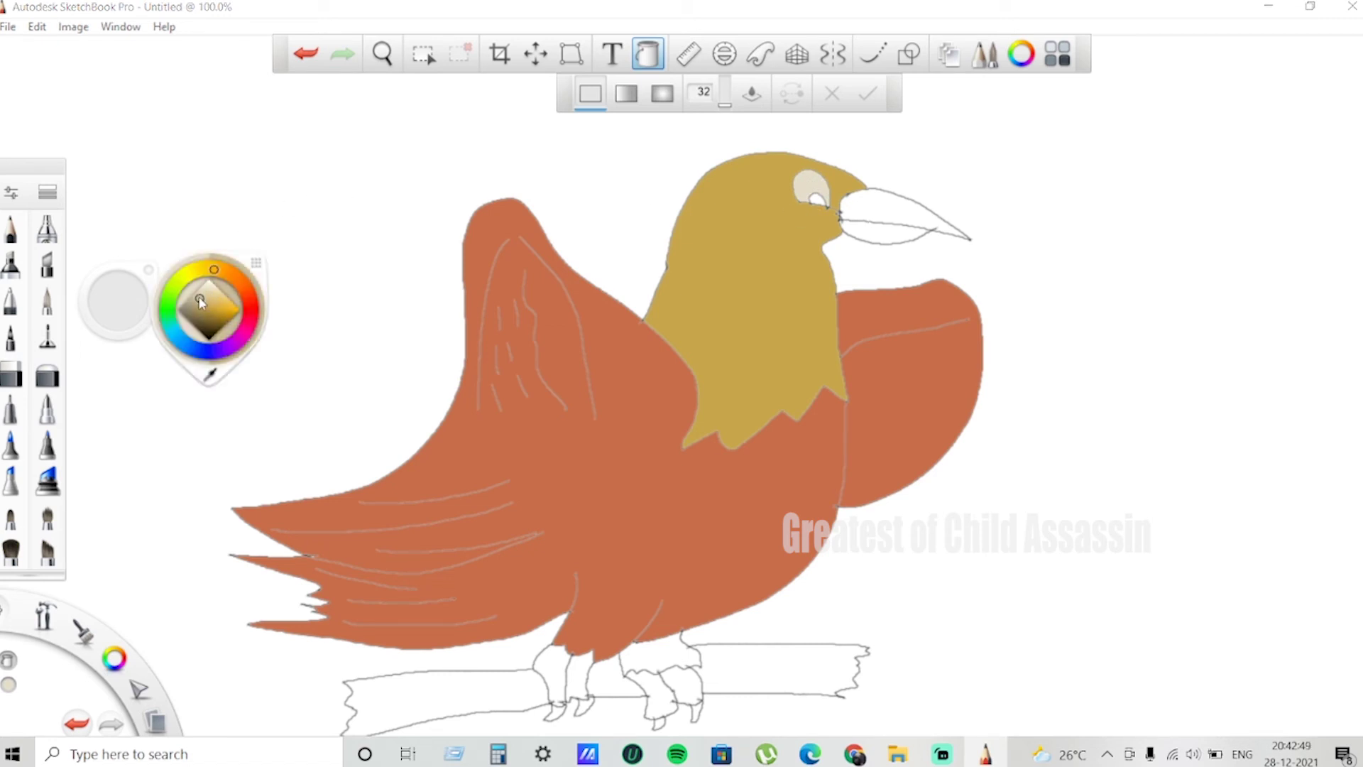
{"action": "left_click", "coordinate": [862, 234]}
{"action": "left_click", "coordinate": [872, 244]}
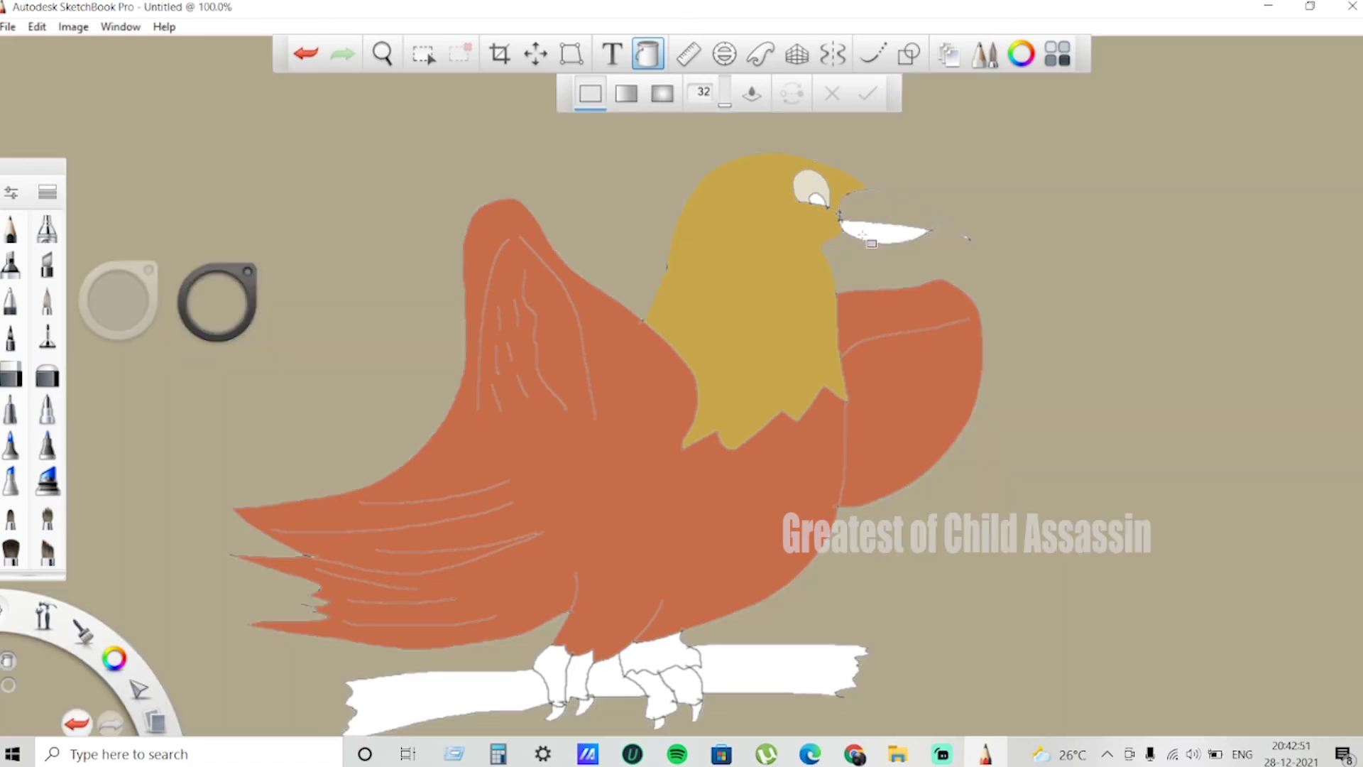
{"action": "key", "text": "ctrl+z"}
{"action": "left_click", "coordinate": [882, 242]}
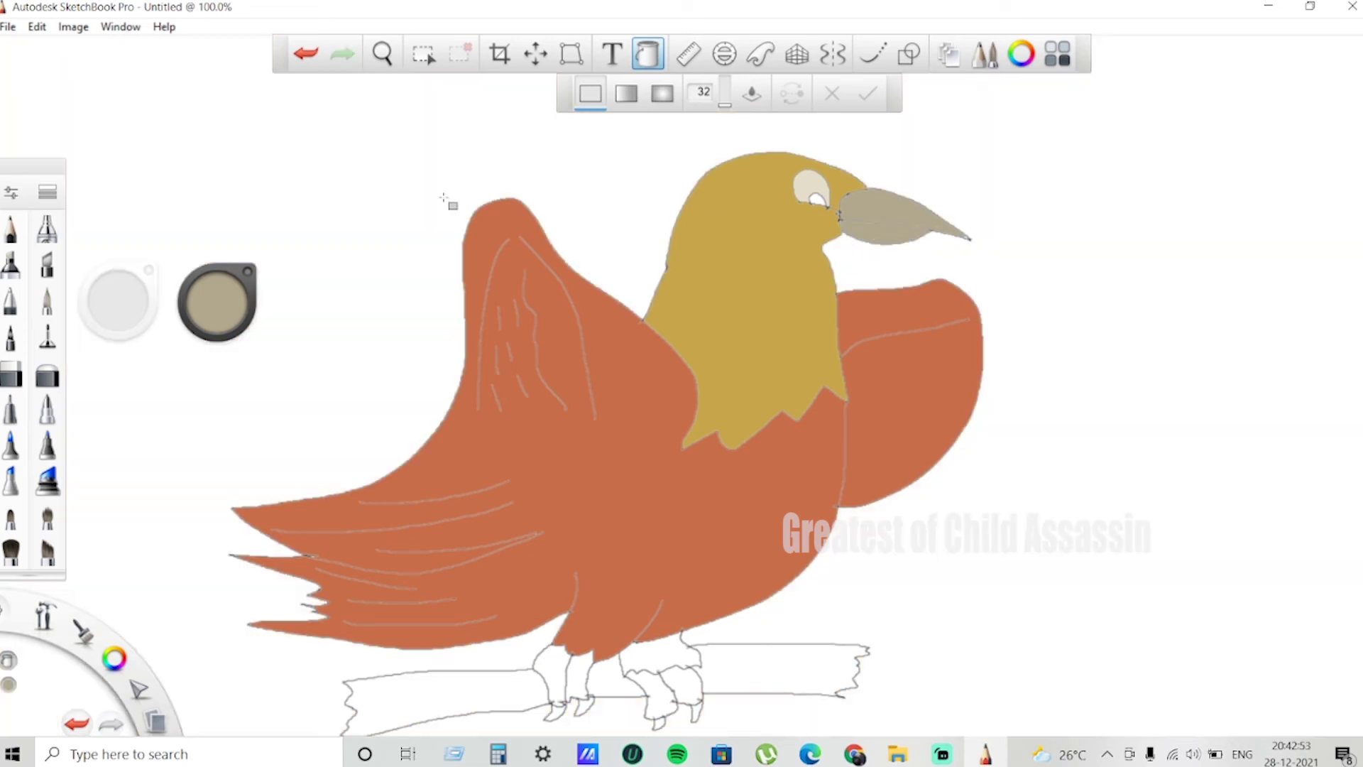
- Flood-fill all three visible sections of the branch with dark red
{"action": "left_click", "coordinate": [217, 314]}
{"action": "left_click_drag", "start_coordinate": [217, 317], "coordinate": [208, 310]}
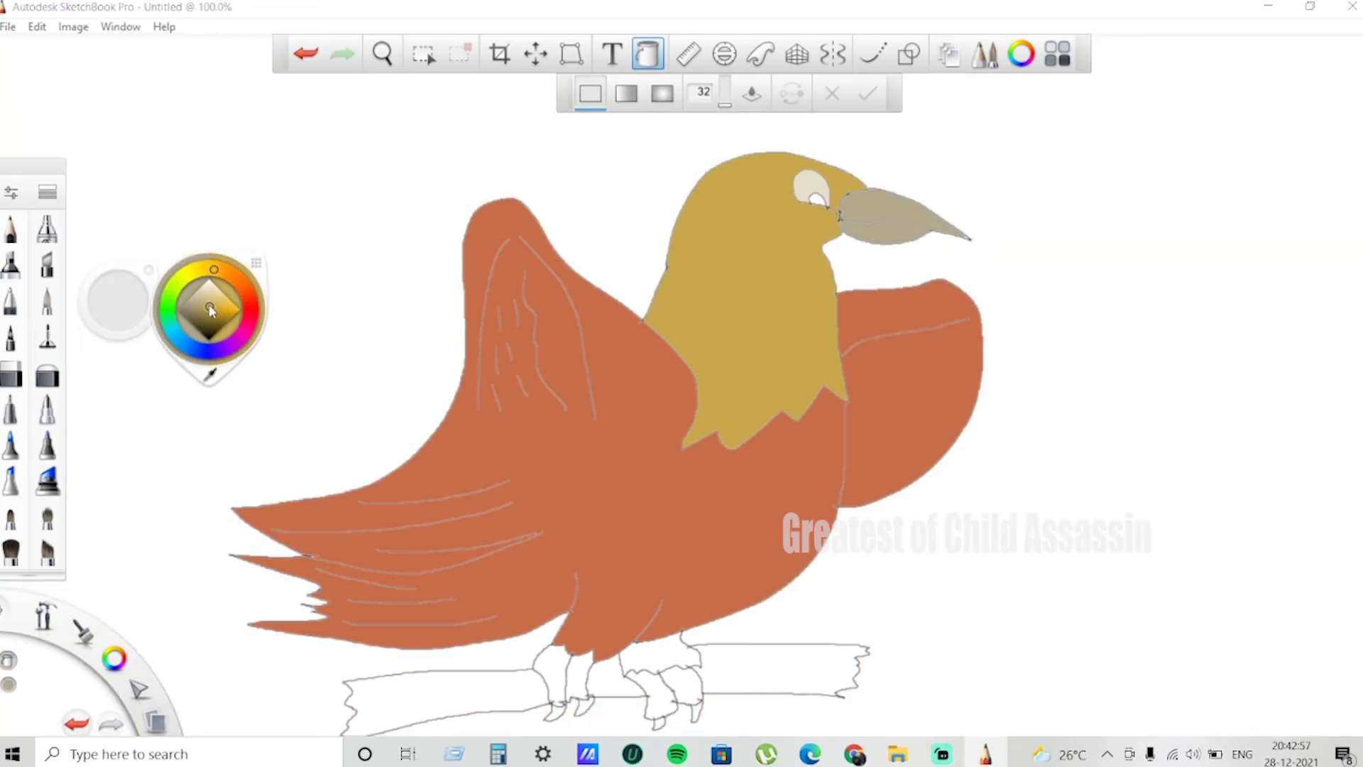
{"action": "left_click", "coordinate": [246, 296]}
{"action": "left_click", "coordinate": [222, 316]}
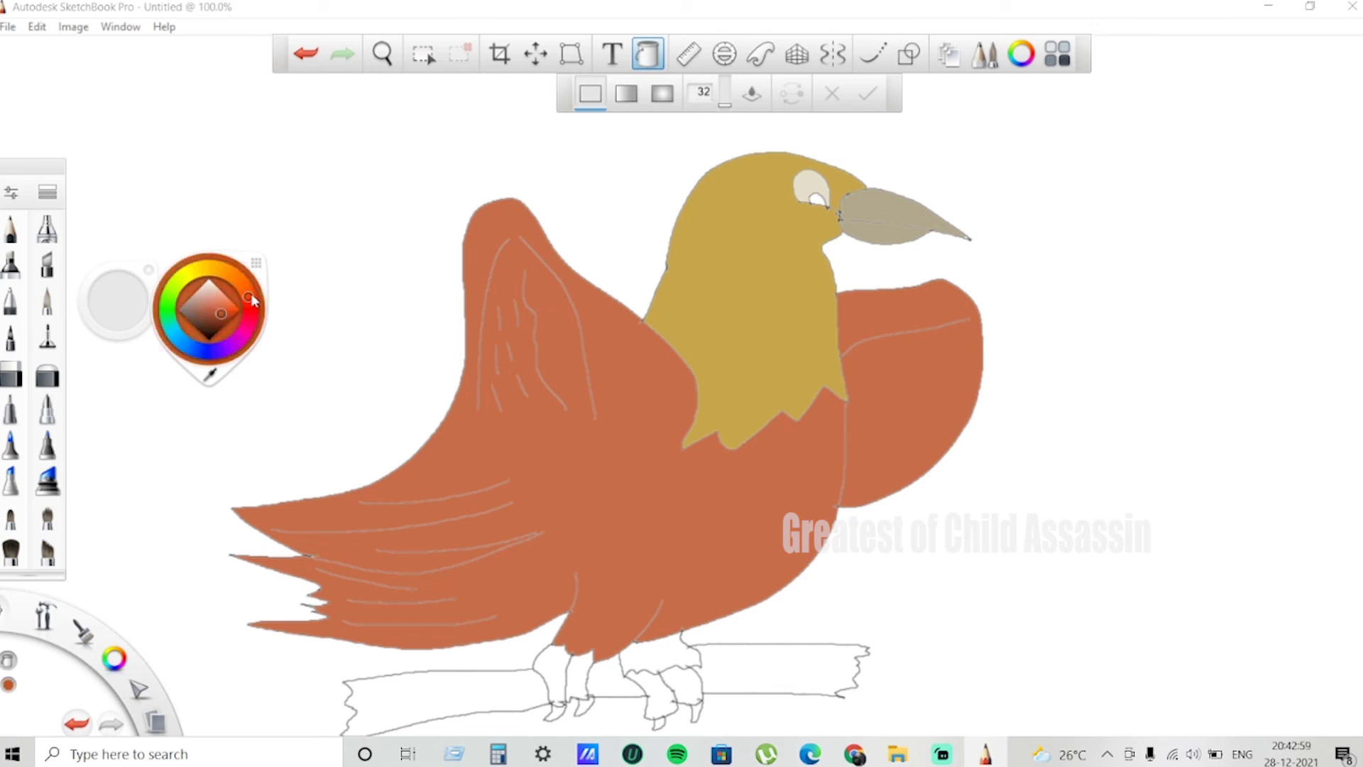
{"action": "left_click", "coordinate": [250, 302]}
{"action": "left_click", "coordinate": [479, 683]}
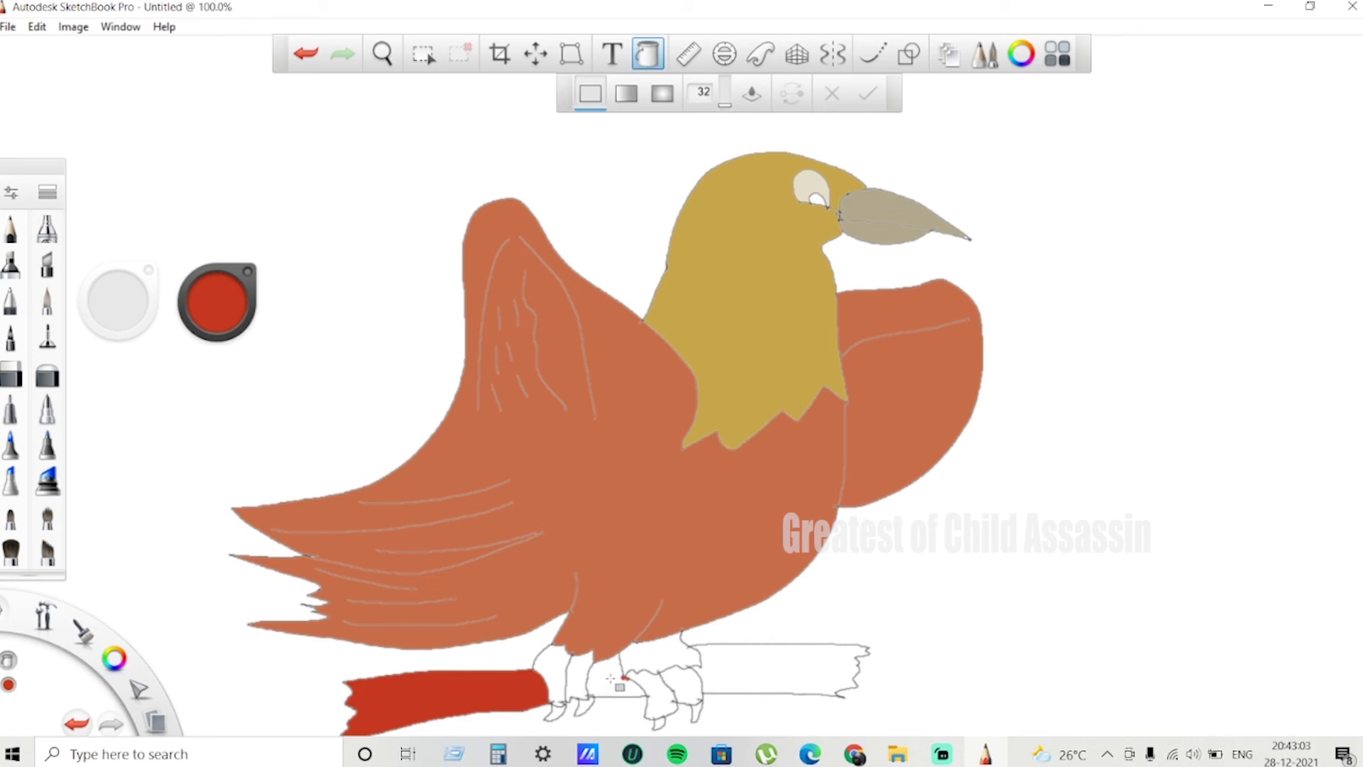
{"action": "left_click", "coordinate": [607, 683]}
{"action": "left_click", "coordinate": [739, 680]}
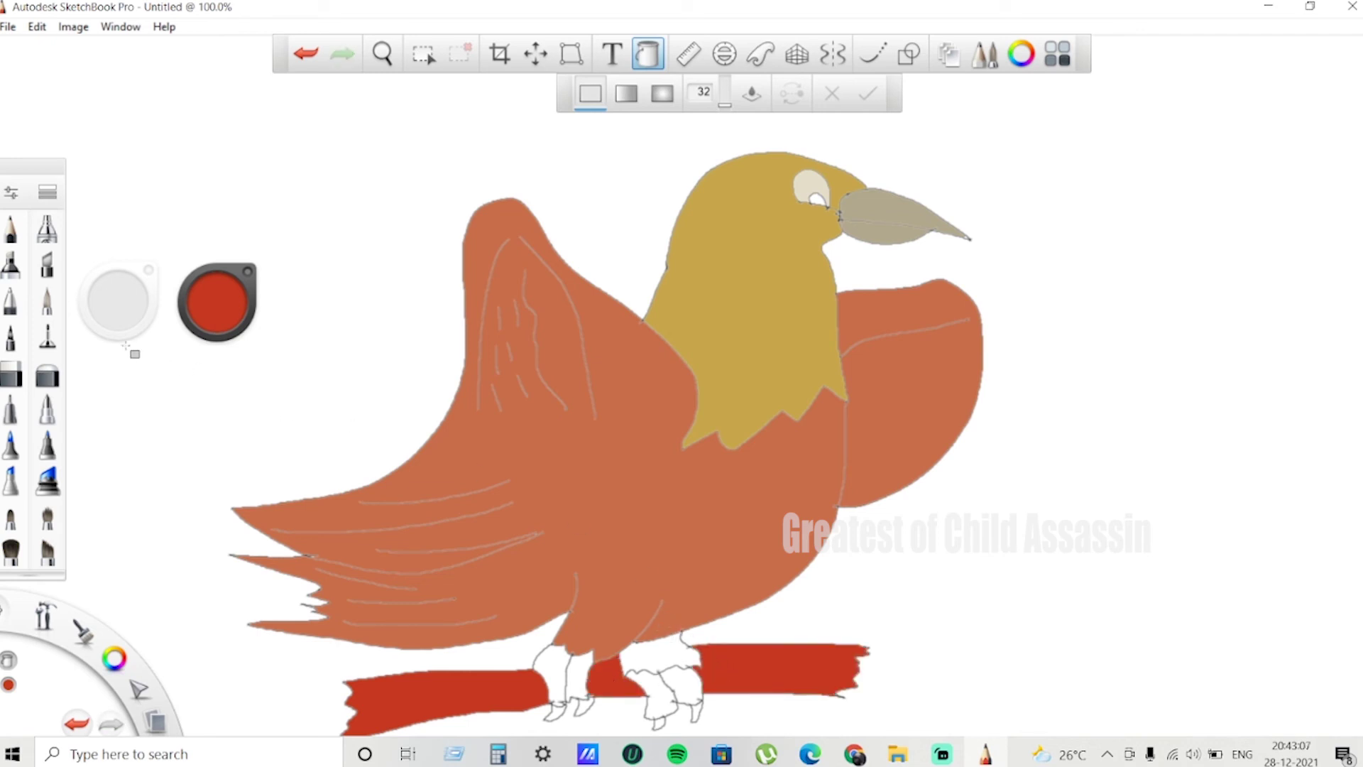
- Flood-fill the bird's legs and toes with salmon pink, leaving the claws uncoloured
{"action": "left_click", "coordinate": [215, 303]}
{"action": "left_click_drag", "start_coordinate": [225, 314], "coordinate": [211, 305]}
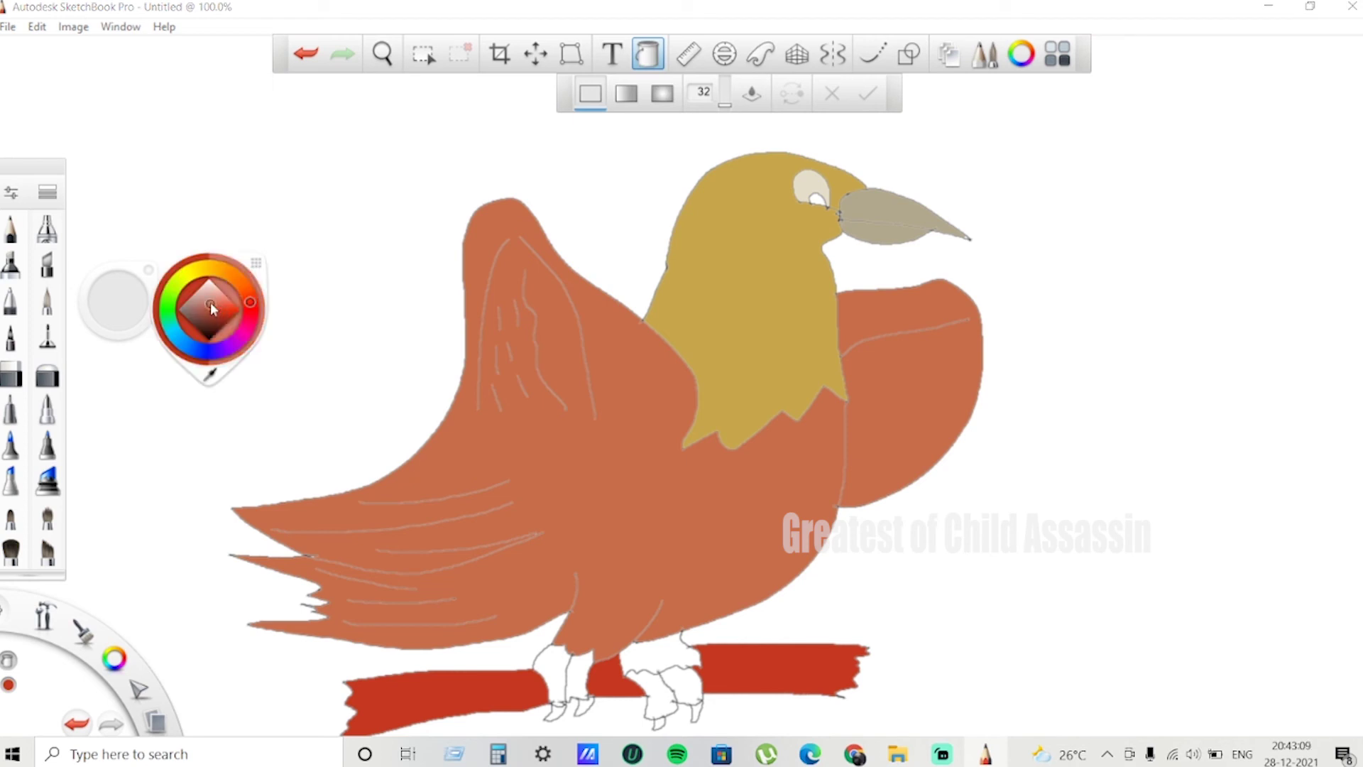
{"action": "left_click", "coordinate": [554, 674]}
{"action": "left_click", "coordinate": [657, 657]}
{"action": "left_click", "coordinate": [661, 694]}
{"action": "left_click", "coordinate": [689, 687]}
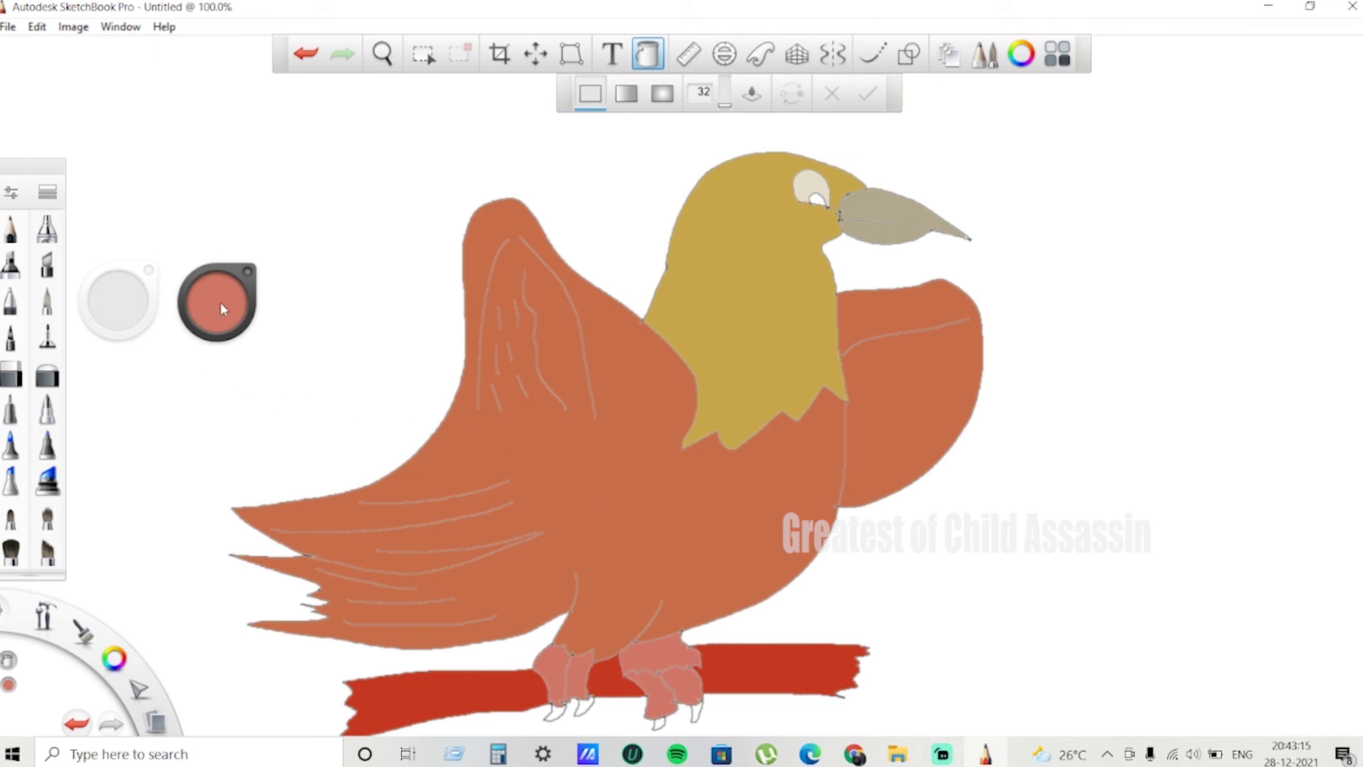
- Flood-fill the claws with off-white and the upper part of the right leg with the orange-brown sampled from the bird's body
{"action": "left_click_drag", "start_coordinate": [220, 301], "coordinate": [570, 722]}
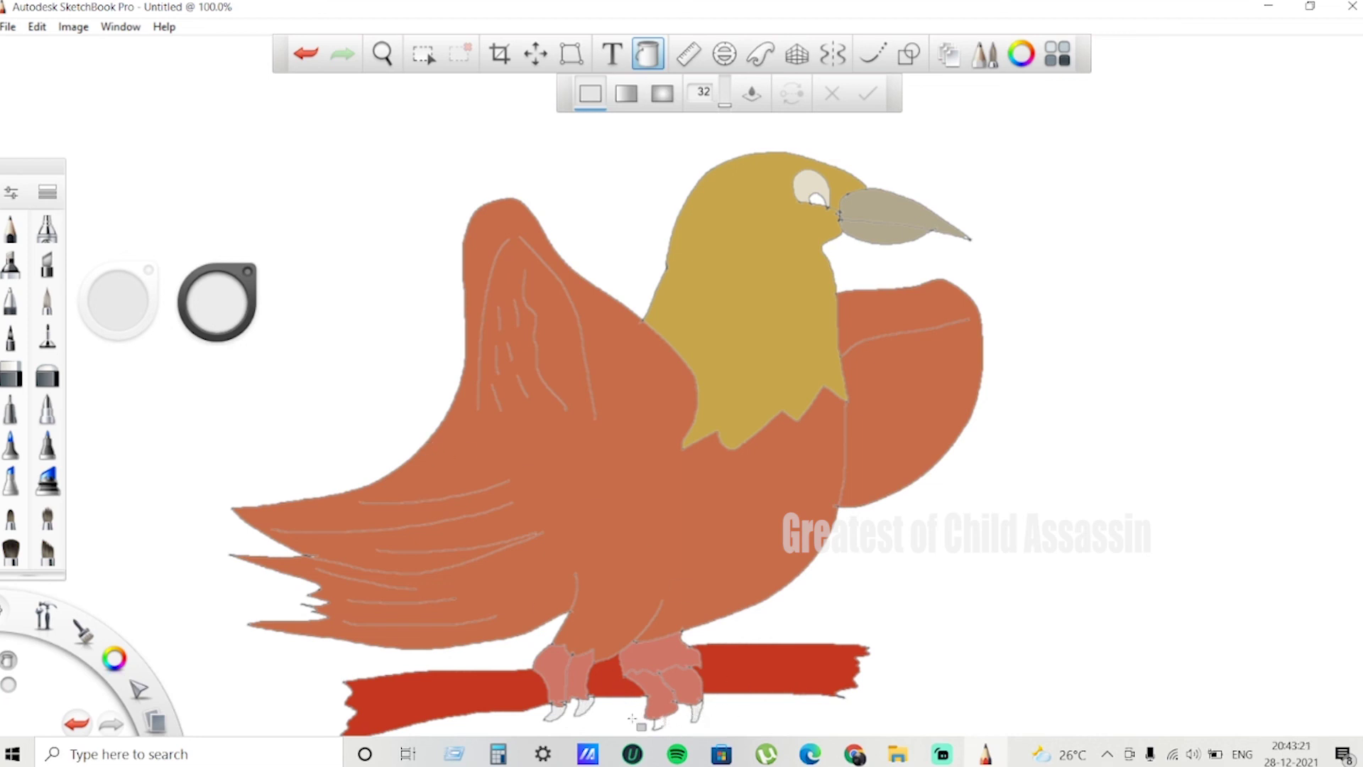
{"action": "left_click", "coordinate": [218, 312]}
{"action": "left_click", "coordinate": [211, 377]}
{"action": "left_click", "coordinate": [581, 494]}
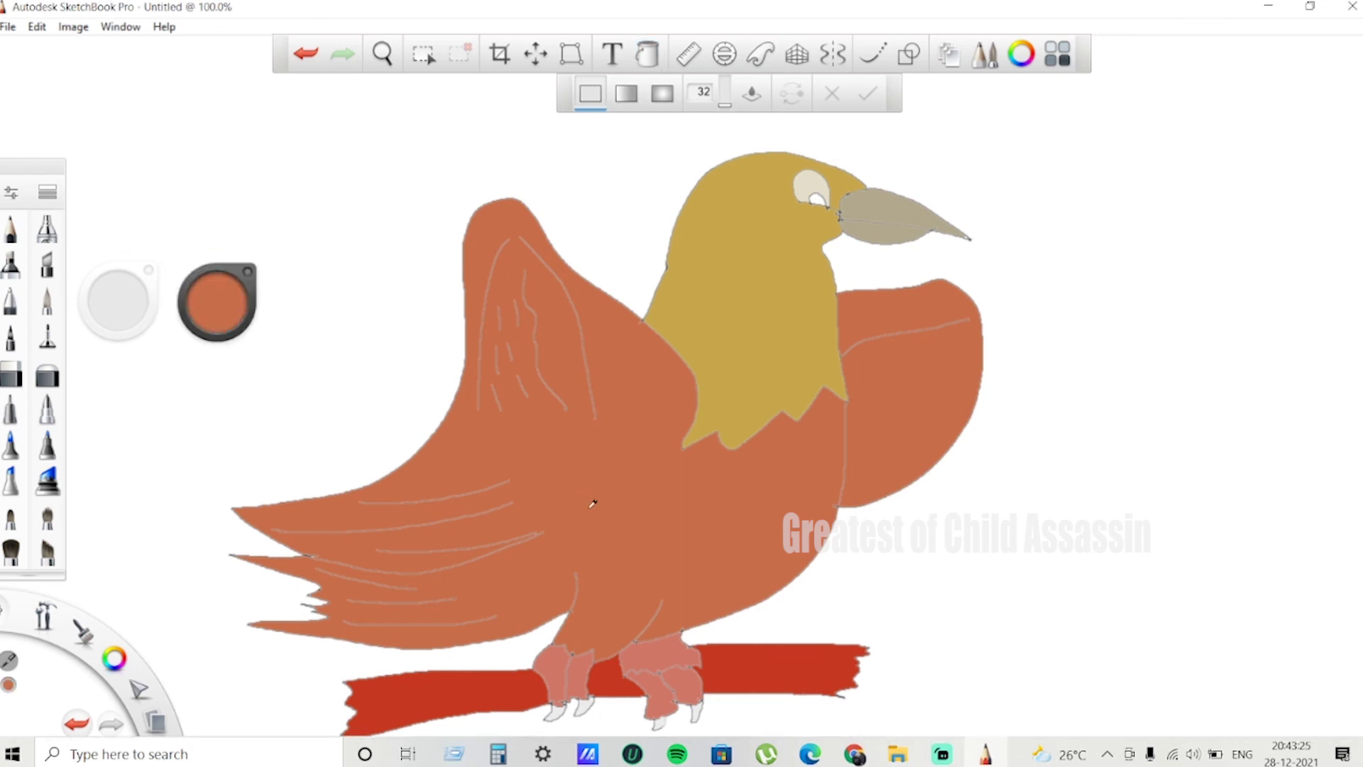
{"action": "left_click", "coordinate": [657, 650]}
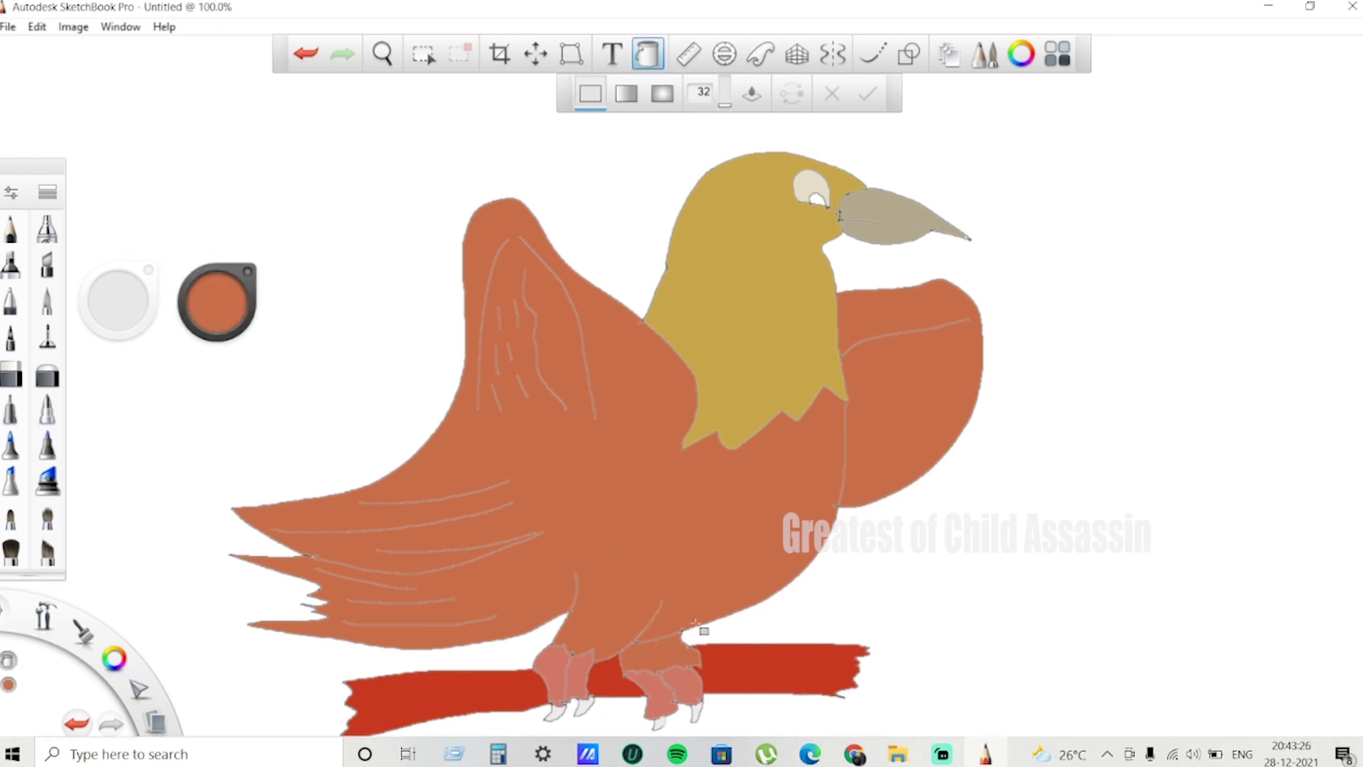
- Flood-fill the background around the bird with a light yellow-green
{"action": "left_click", "coordinate": [201, 300]}
{"action": "left_click", "coordinate": [179, 281]}
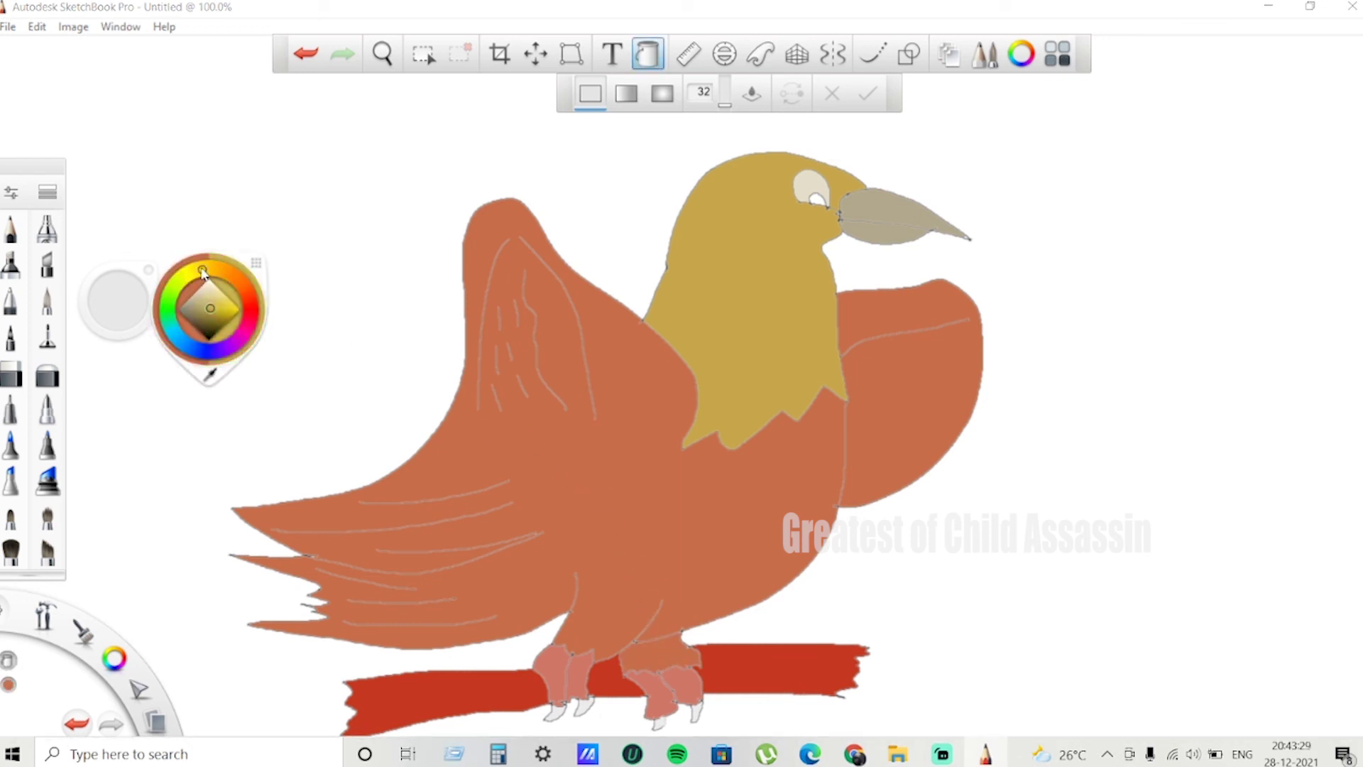
{"action": "left_click", "coordinate": [215, 295]}
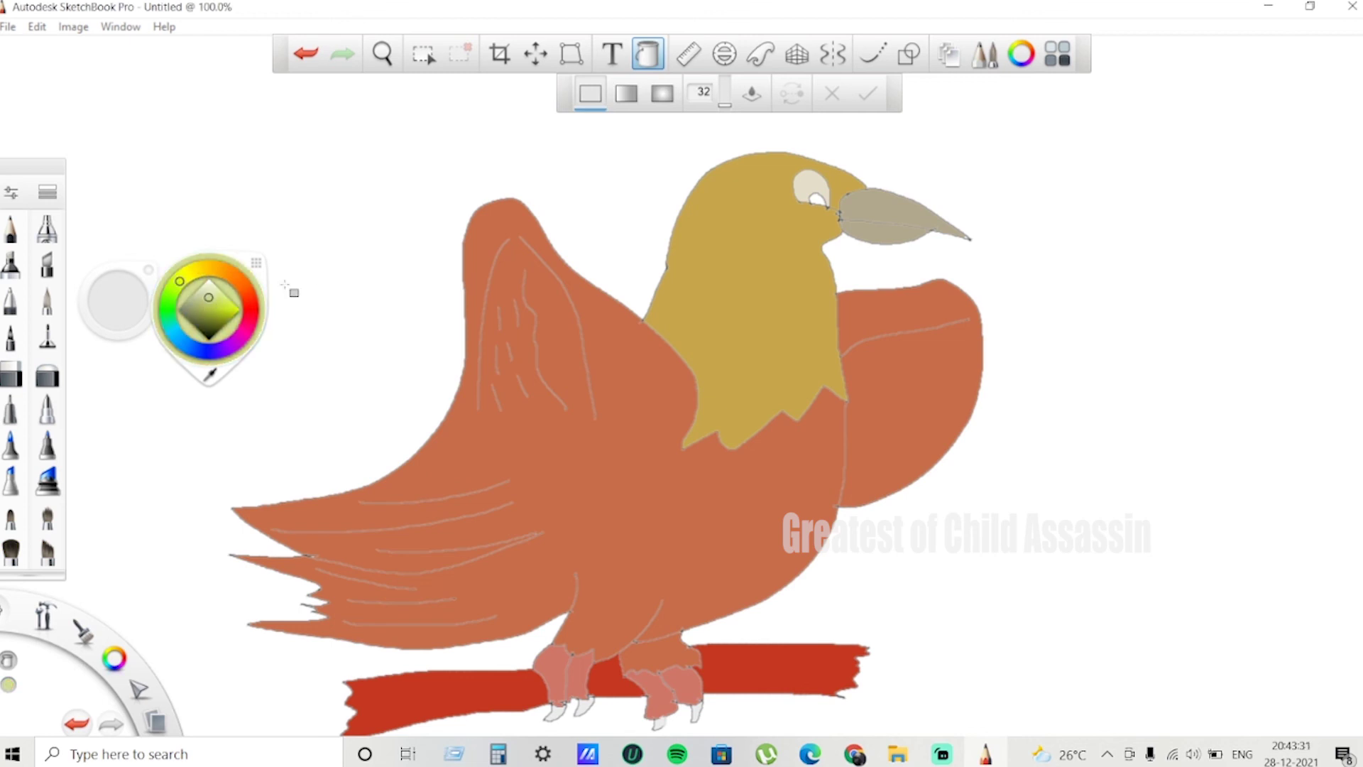
{"action": "left_click", "coordinate": [326, 295]}
- Flood-fill the pupil of the bird's eye with black
{"action": "left_click", "coordinate": [245, 297]}
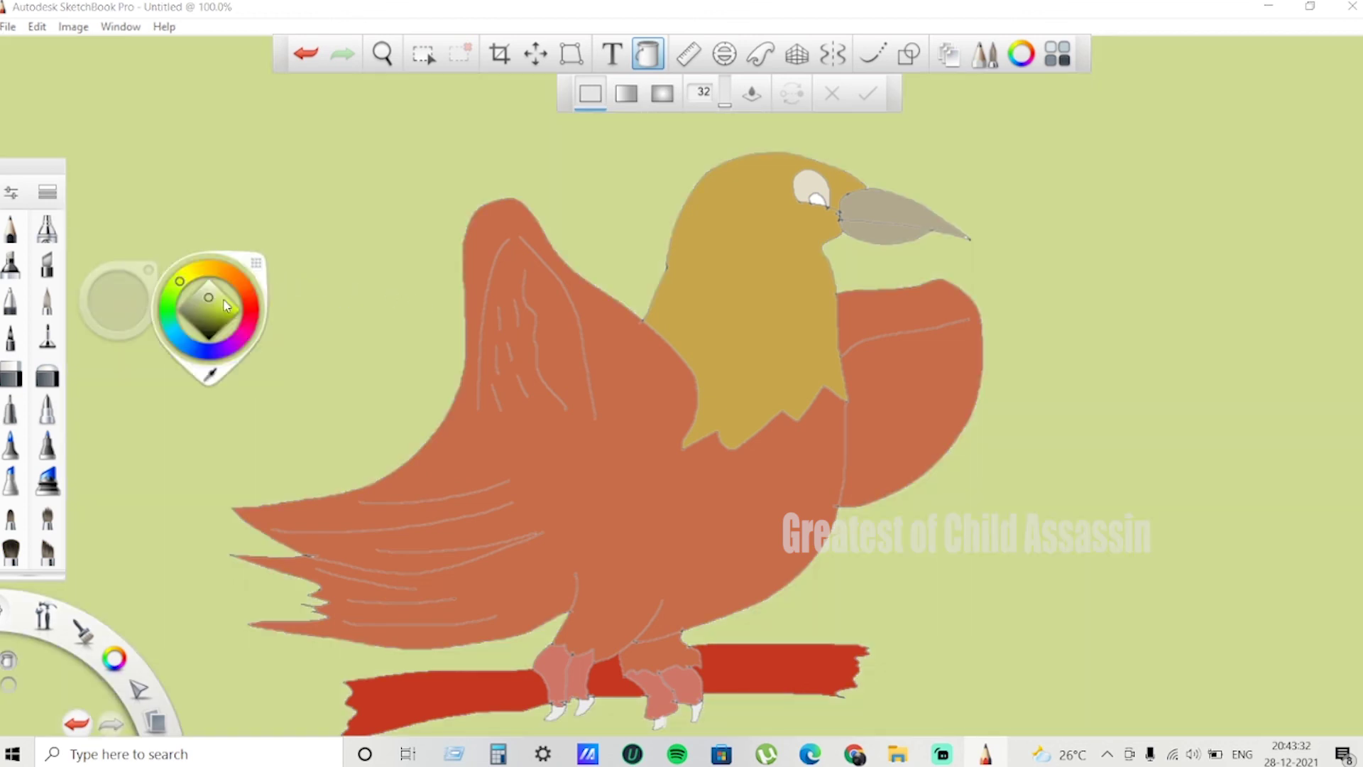
{"action": "left_click", "coordinate": [207, 333]}
{"action": "left_click", "coordinate": [816, 200]}
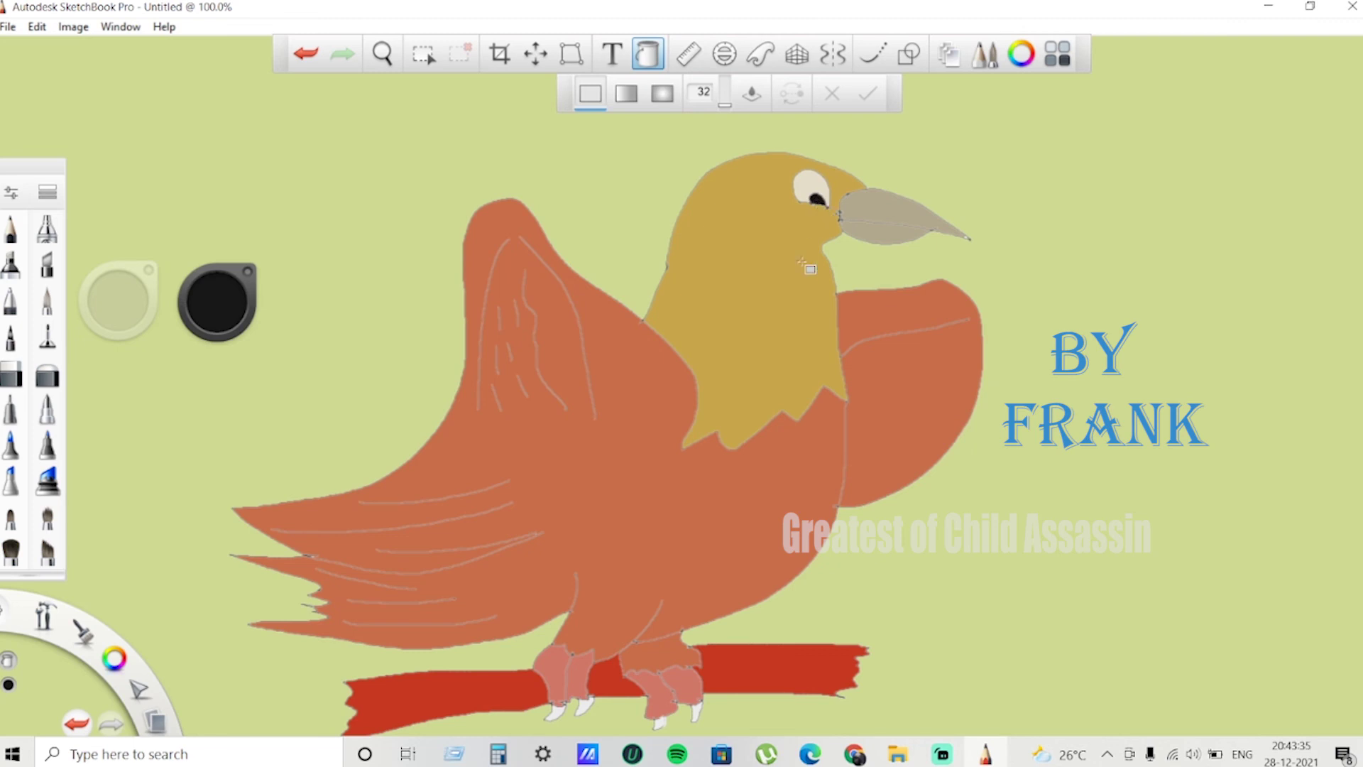